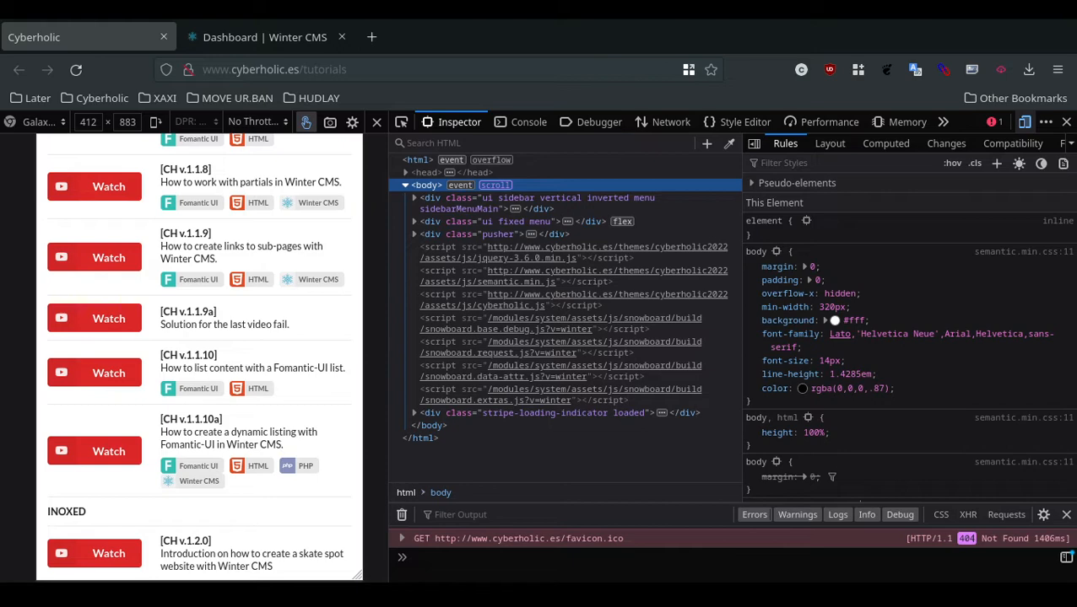
- Examine the tutorials page on the Cyberholic site in mobile view, including its full tutorial list and sidebar menu
{"action": "left_click", "coordinate": [246, 44]}
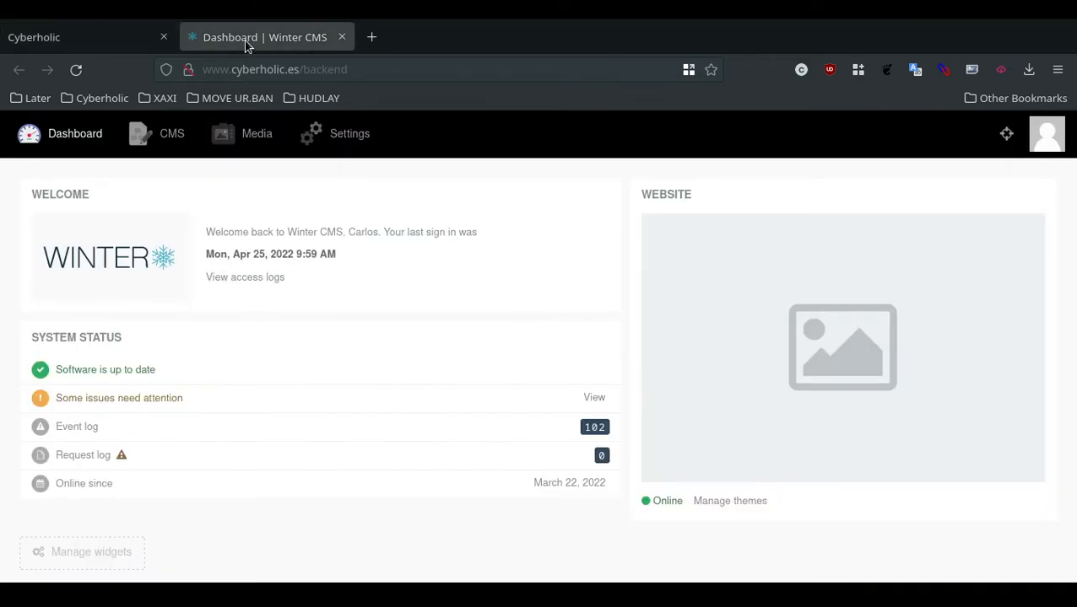
{"action": "left_click", "coordinate": [96, 31]}
{"action": "scroll", "coordinate": [159, 226], "scroll_direction": "up", "scroll_amount": 10}
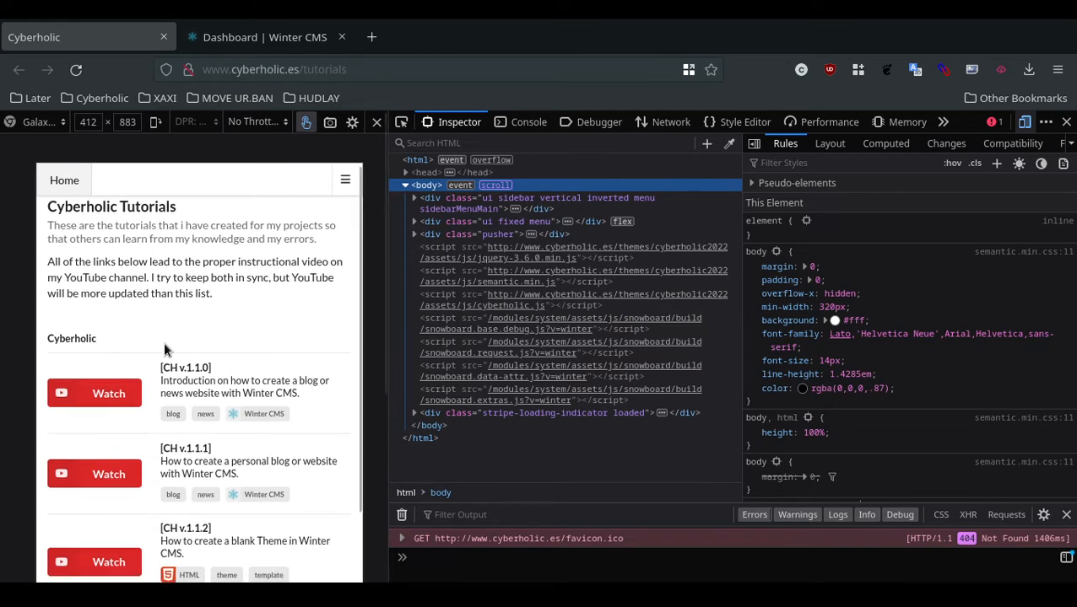
{"action": "scroll", "coordinate": [163, 342], "scroll_direction": "down", "scroll_amount": 10}
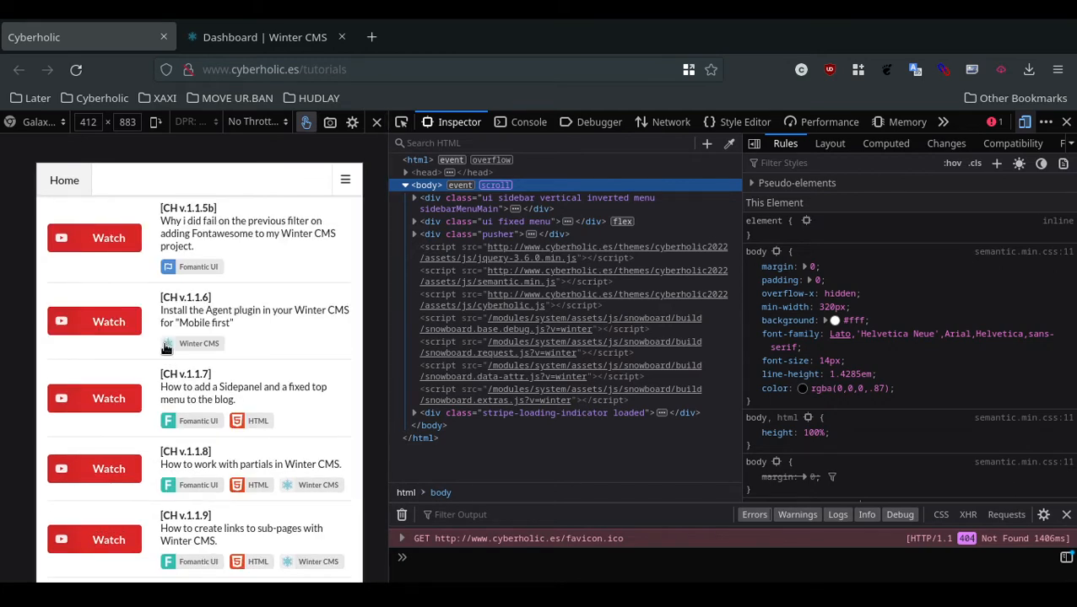
{"action": "scroll", "coordinate": [166, 348], "scroll_direction": "down", "scroll_amount": 1}
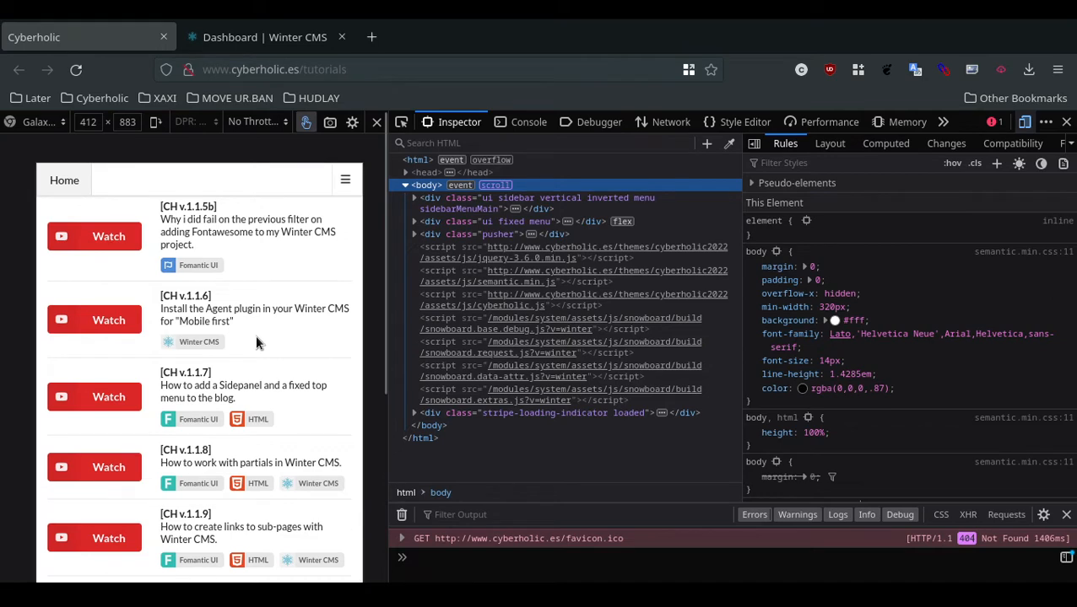
{"action": "scroll", "coordinate": [257, 342], "scroll_direction": "down", "scroll_amount": 5}
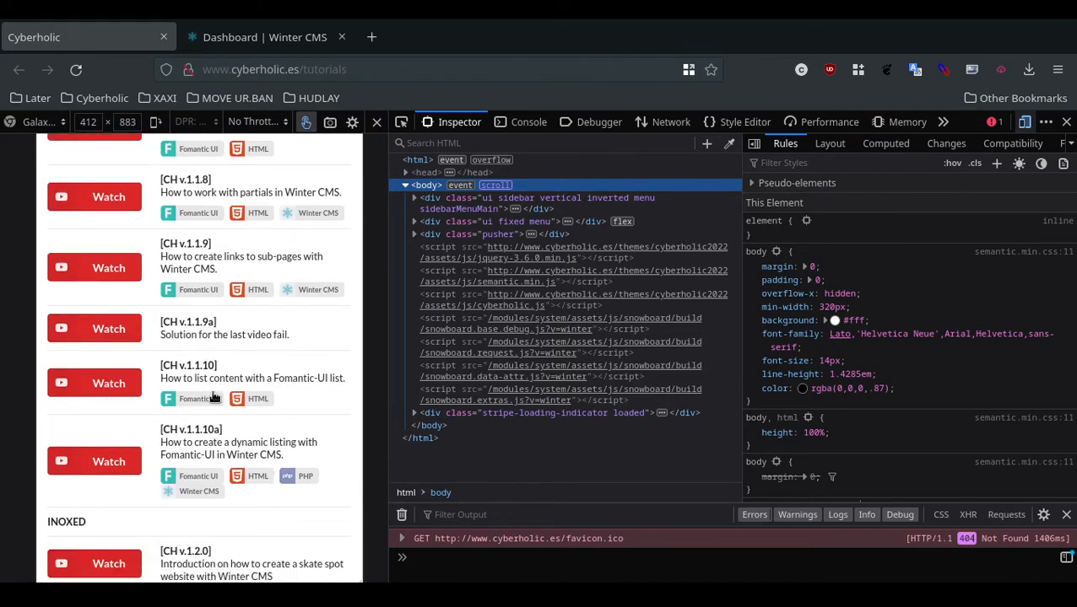
{"action": "scroll", "coordinate": [212, 397], "scroll_direction": "down", "scroll_amount": 1}
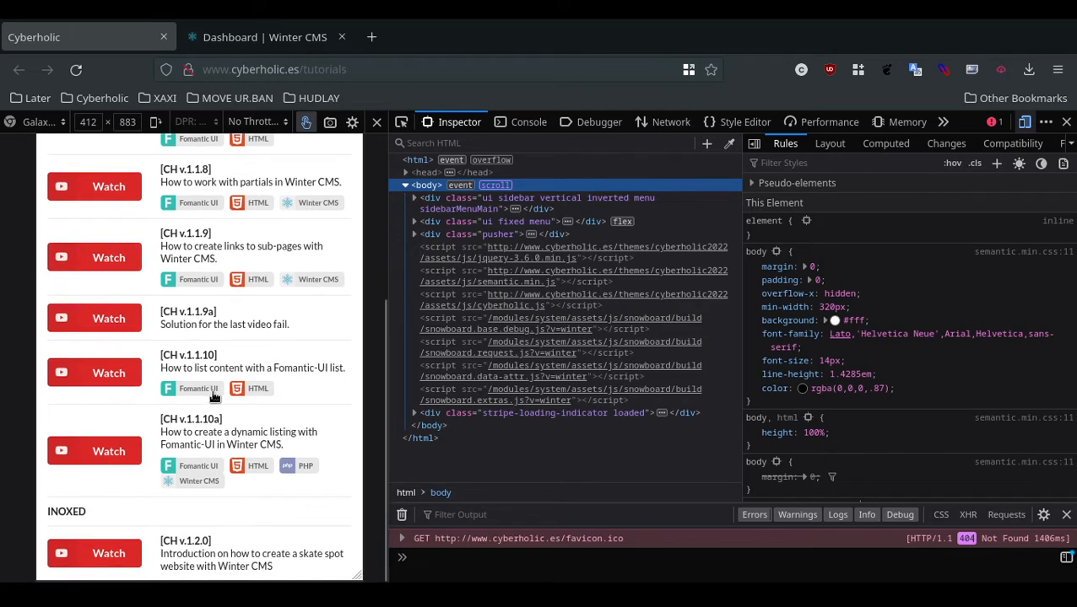
{"action": "scroll", "coordinate": [214, 396], "scroll_direction": "up", "scroll_amount": 10}
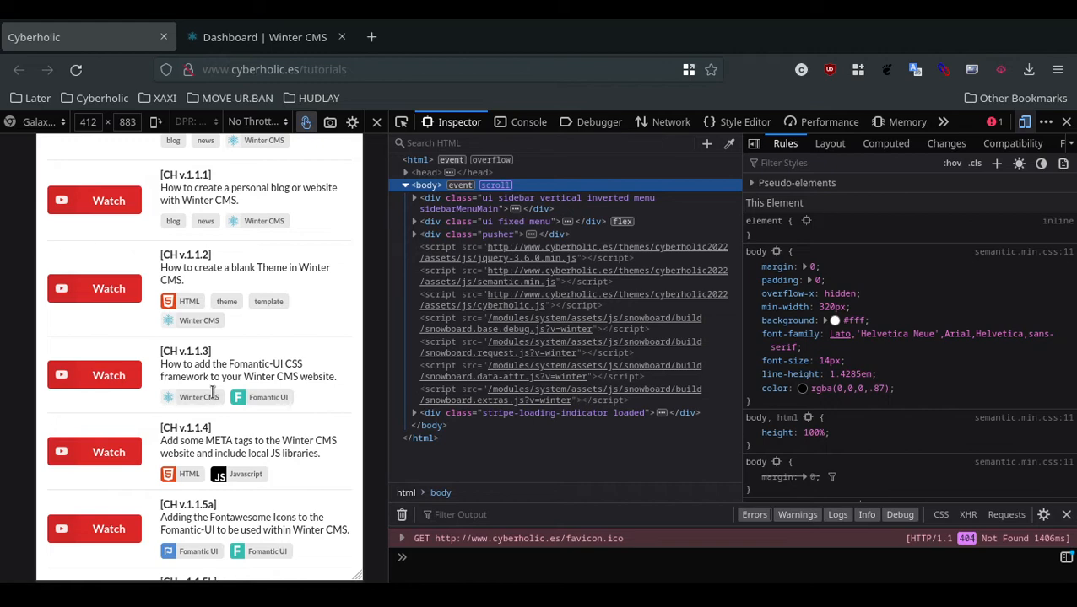
{"action": "scroll", "coordinate": [212, 391], "scroll_direction": "up", "scroll_amount": 5}
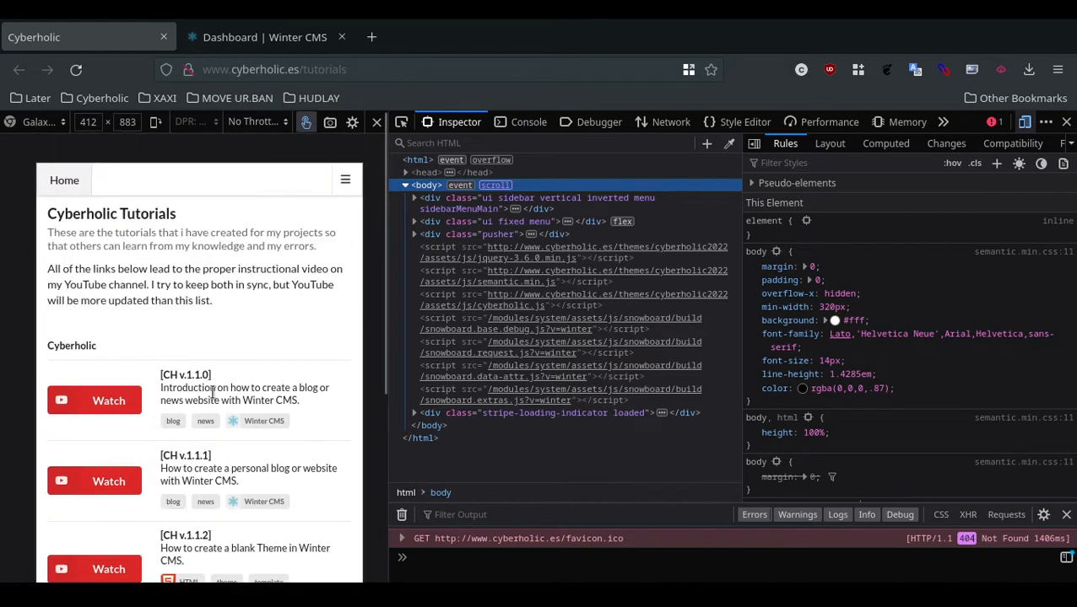
{"action": "scroll", "coordinate": [213, 392], "scroll_direction": "down", "scroll_amount": 5}
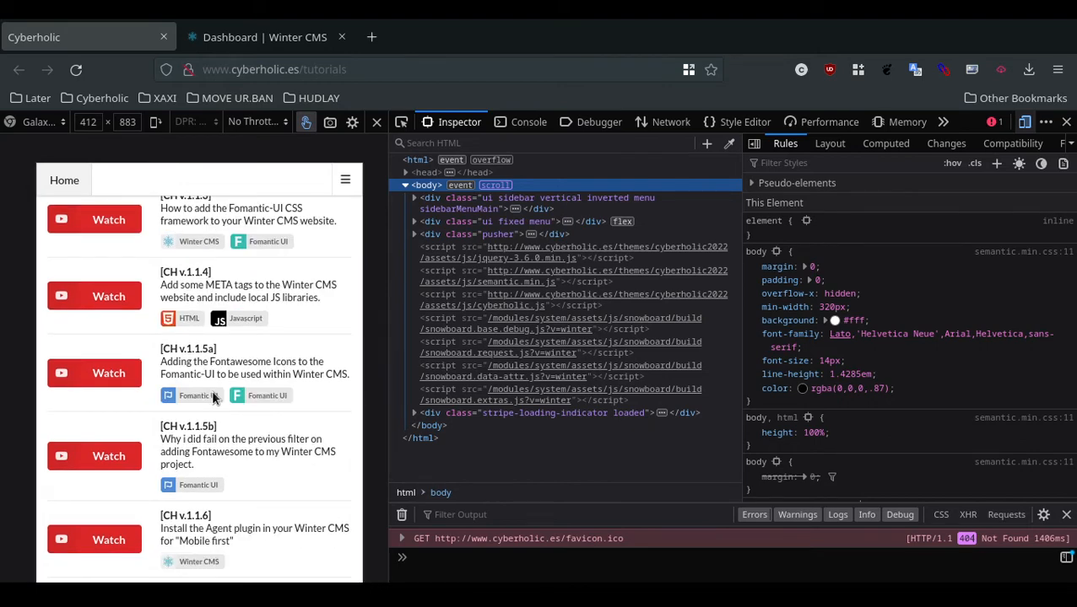
{"action": "scroll", "coordinate": [212, 397], "scroll_direction": "down", "scroll_amount": 3}
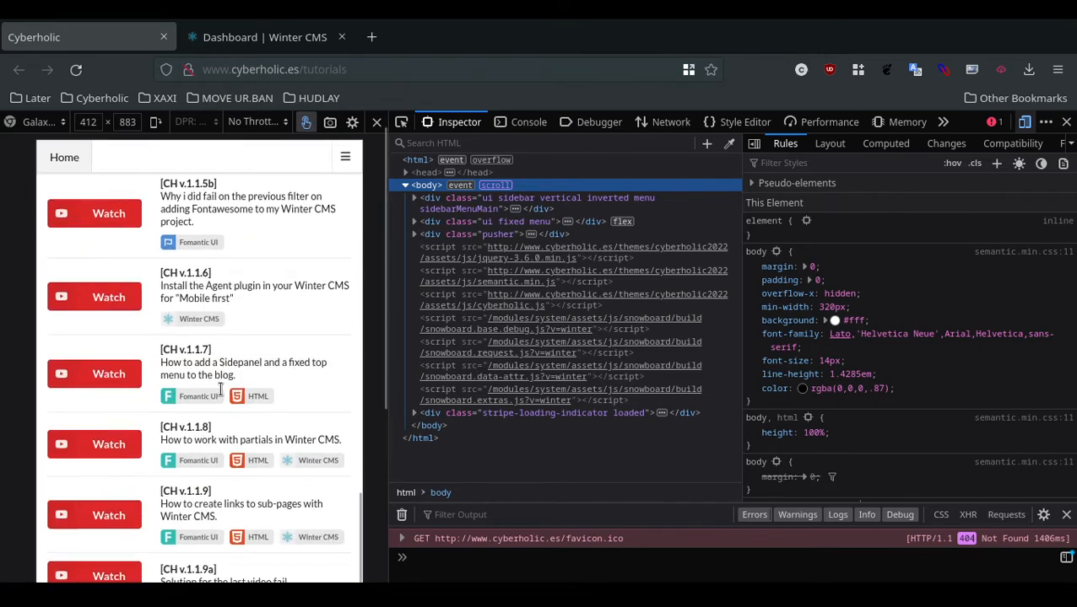
{"action": "scroll", "coordinate": [219, 389], "scroll_direction": "down", "scroll_amount": 3}
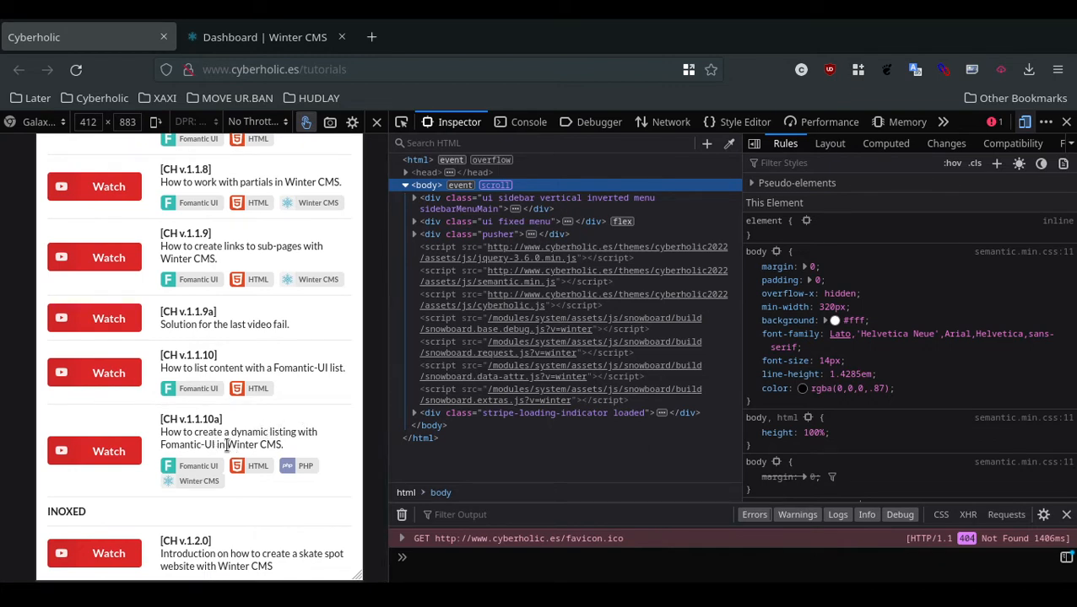
{"action": "scroll", "coordinate": [227, 447], "scroll_direction": "up", "scroll_amount": 7}
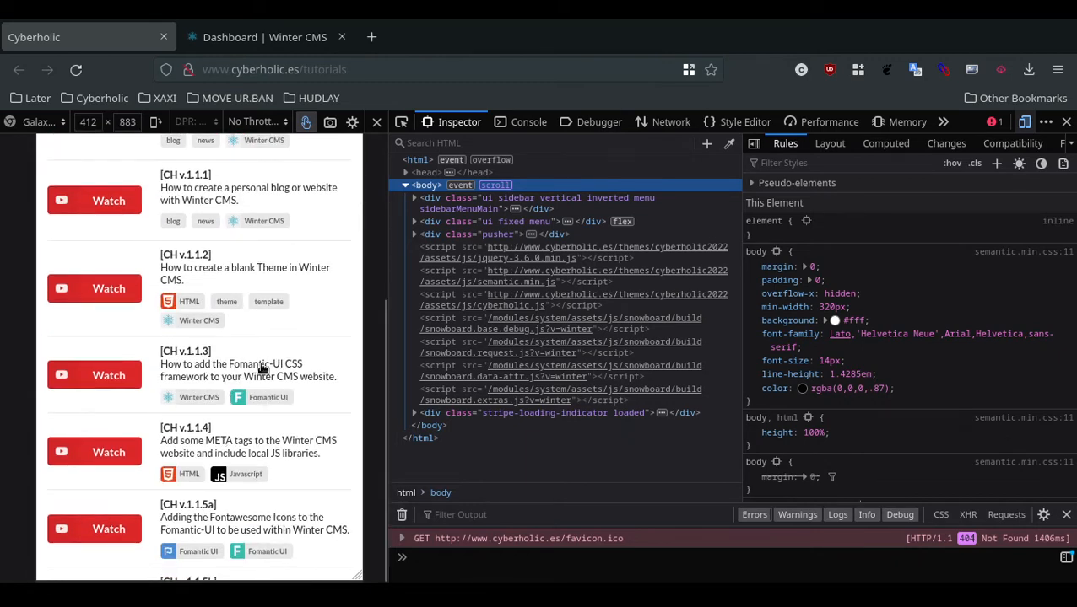
{"action": "scroll", "coordinate": [337, 278], "scroll_direction": "up", "scroll_amount": 4}
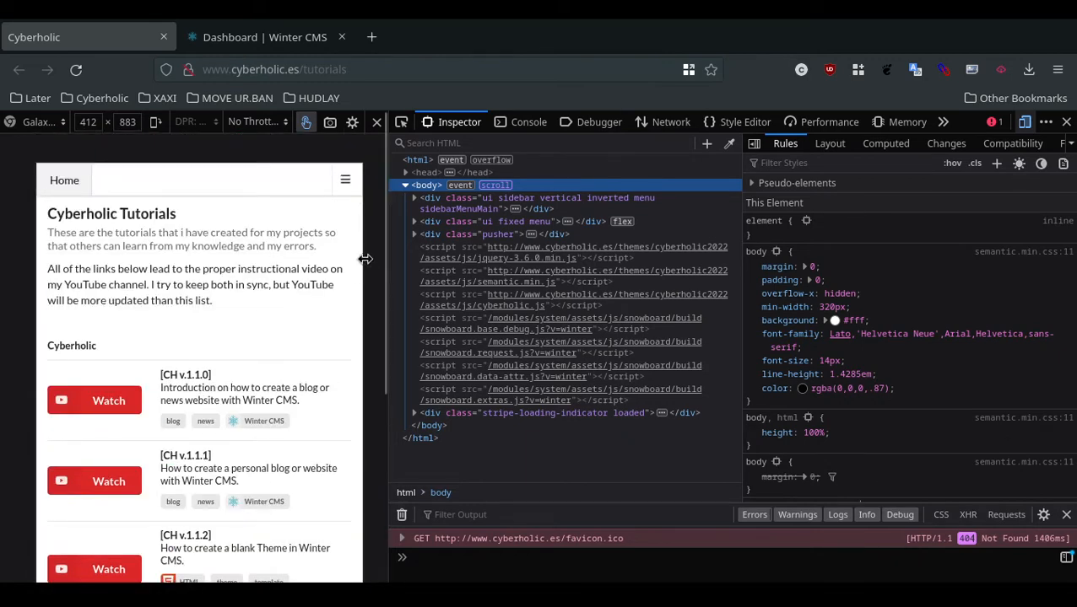
{"action": "left_click", "coordinate": [346, 183]}
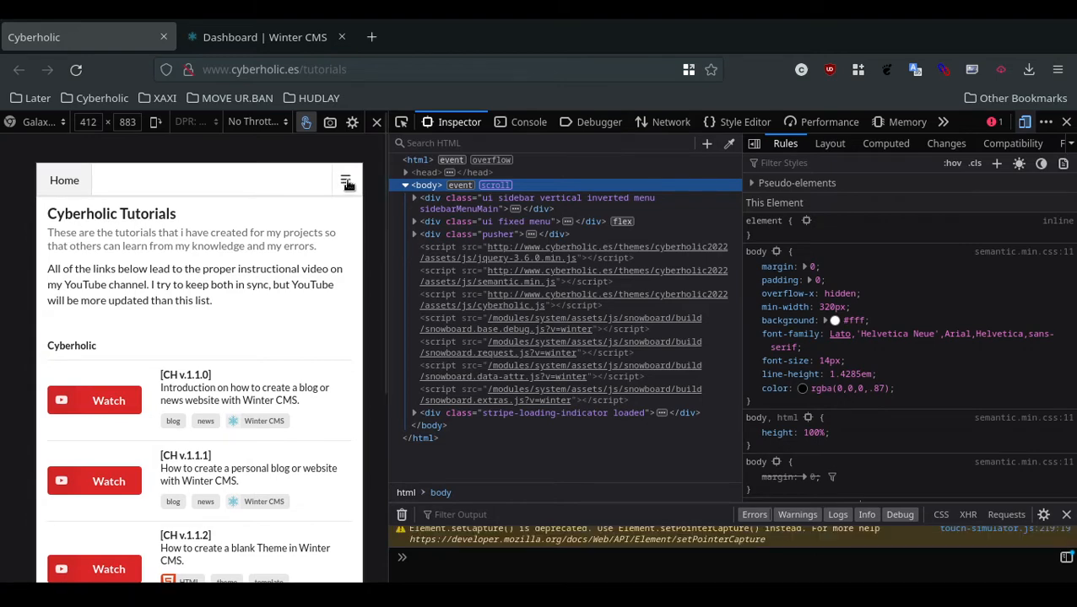
{"action": "left_click", "coordinate": [345, 182]}
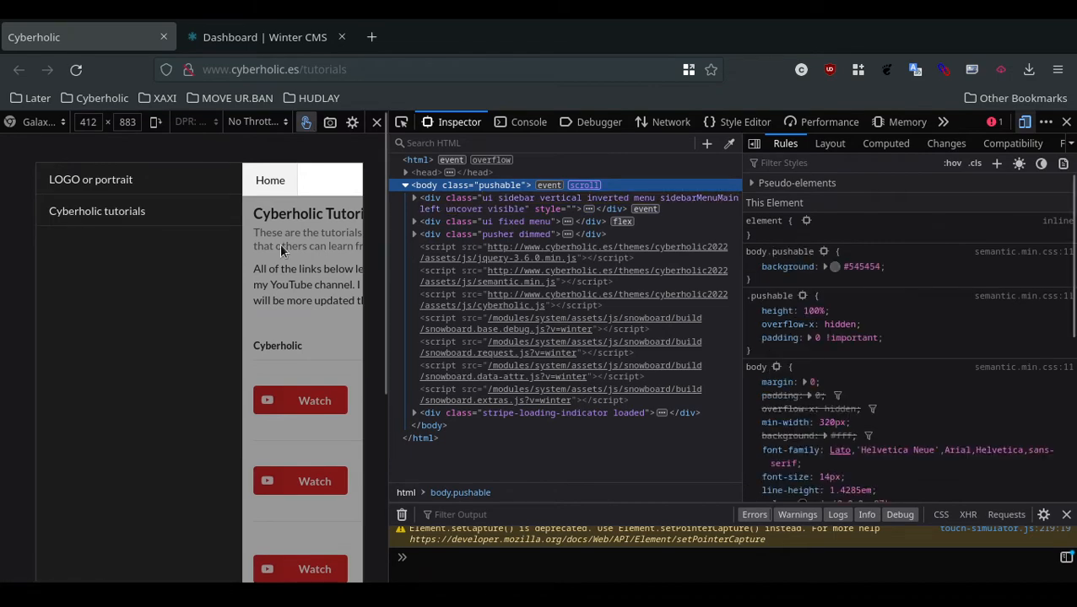
- Go to the plugin installation page under Updates & Plugins in the Winter CMS backend settings
{"action": "left_click", "coordinate": [242, 44]}
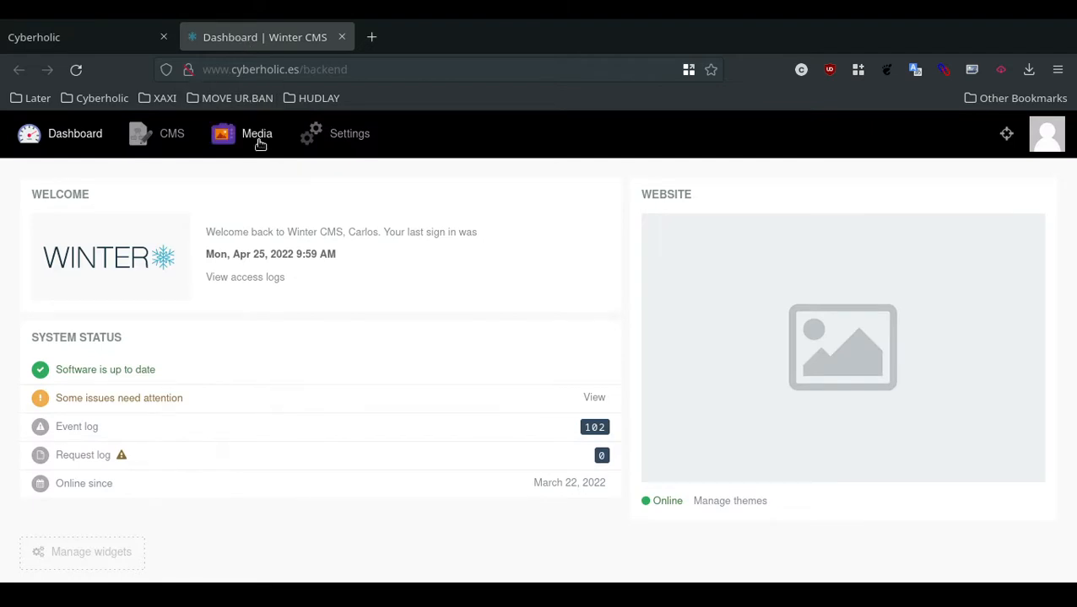
{"action": "left_click", "coordinate": [355, 145]}
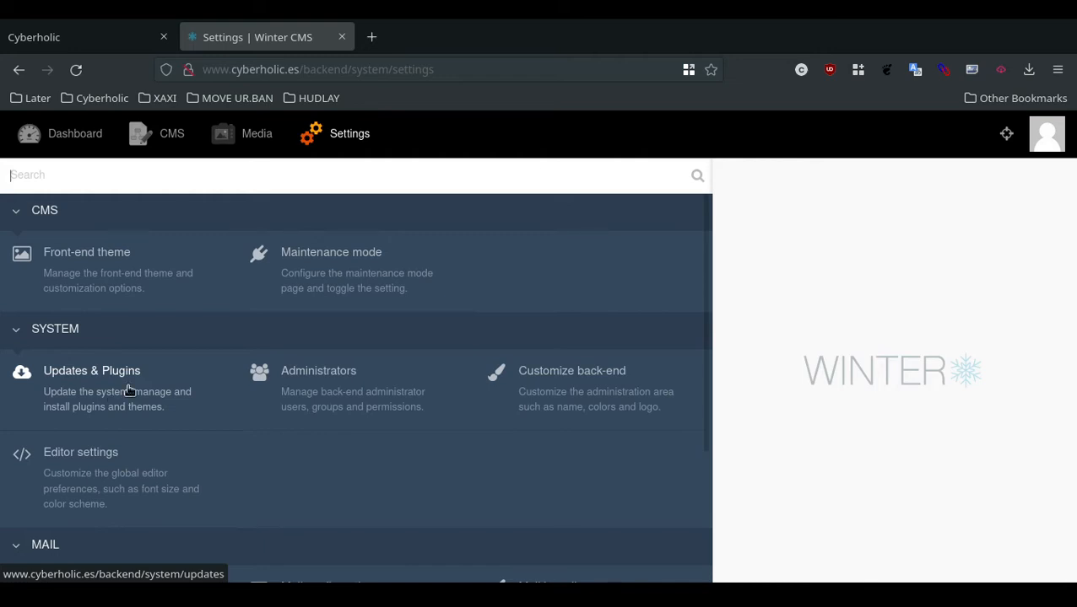
{"action": "left_click", "coordinate": [129, 390]}
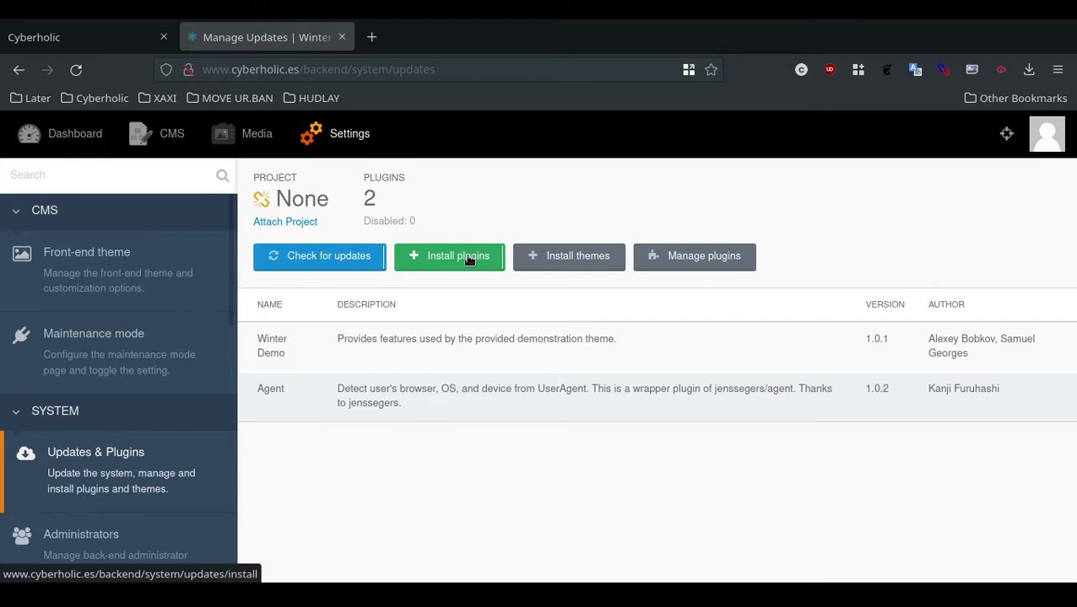
{"action": "left_click", "coordinate": [470, 260]}
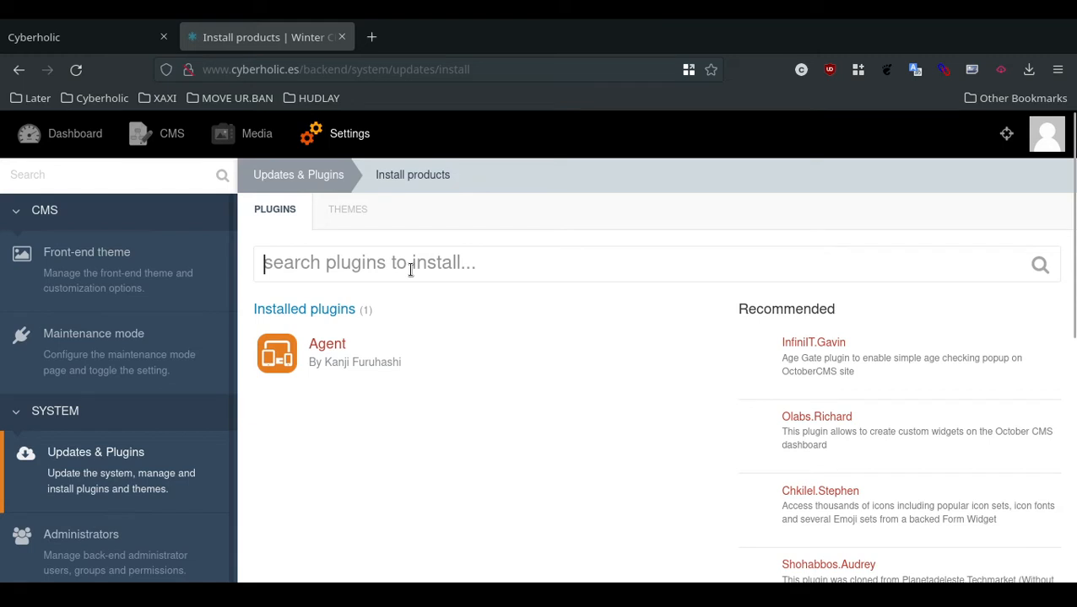
- Try to find the official blog plugin by searching for "blog", "winter." and "blog by winter"
{"action": "type", "text": "blog"}
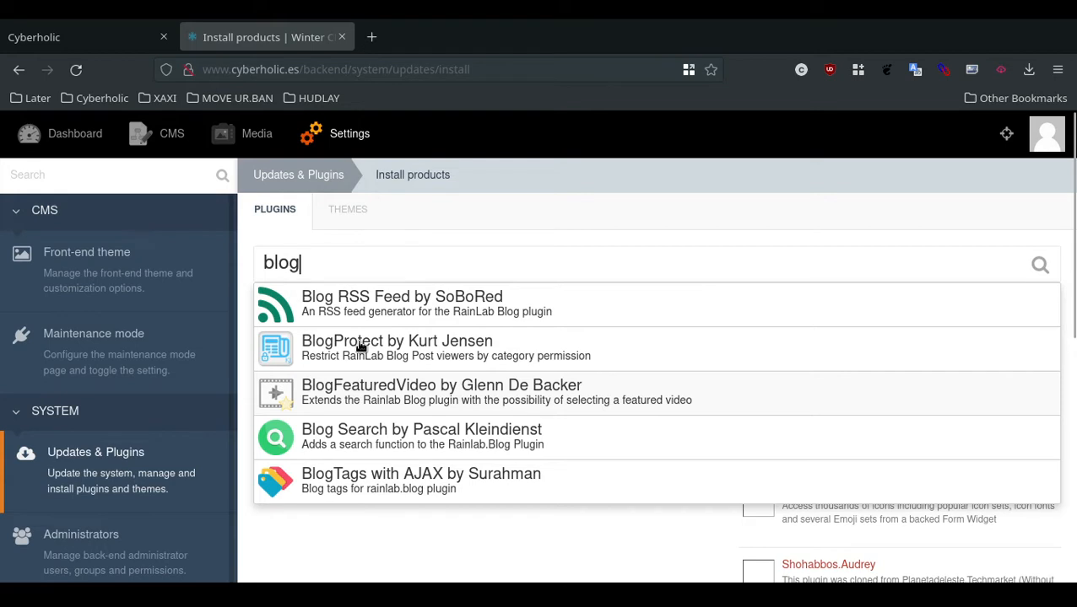
{"action": "double_click", "coordinate": [346, 270]}
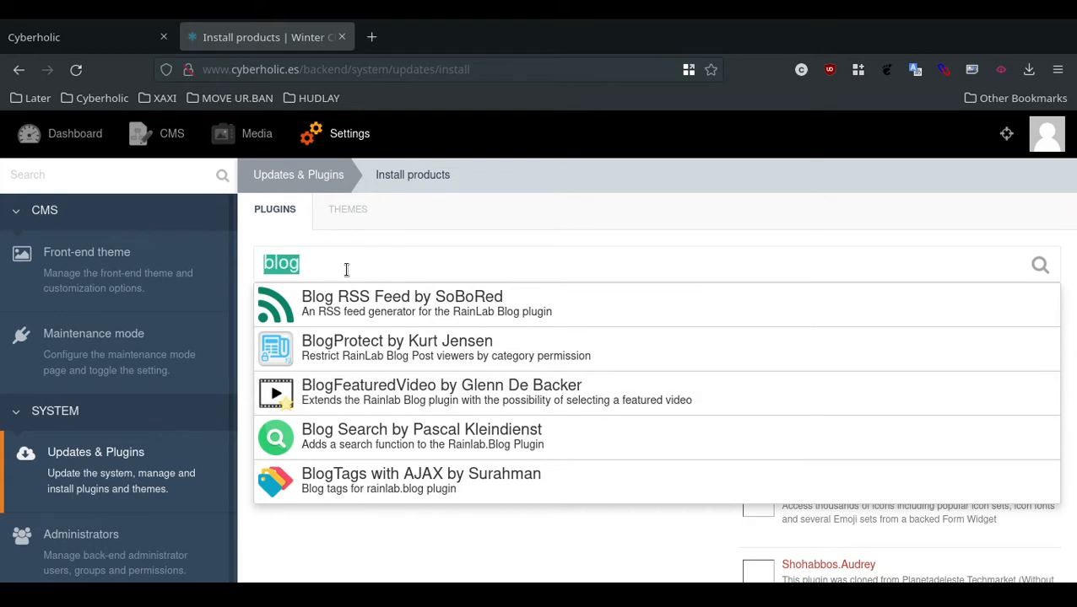
{"action": "type", "text": "winter."}
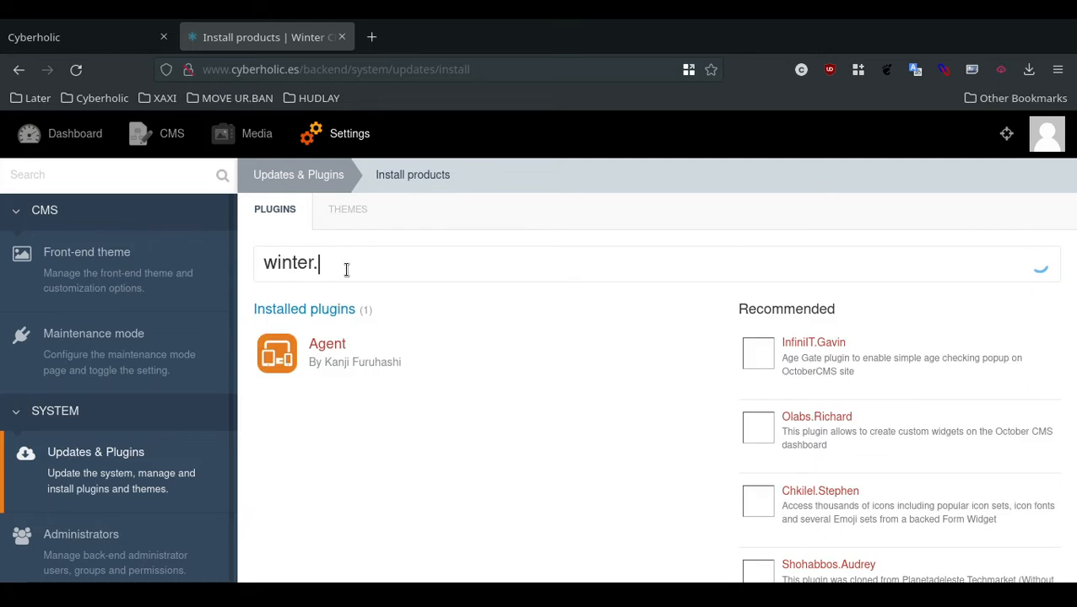
{"action": "type", "text": "blog by"}
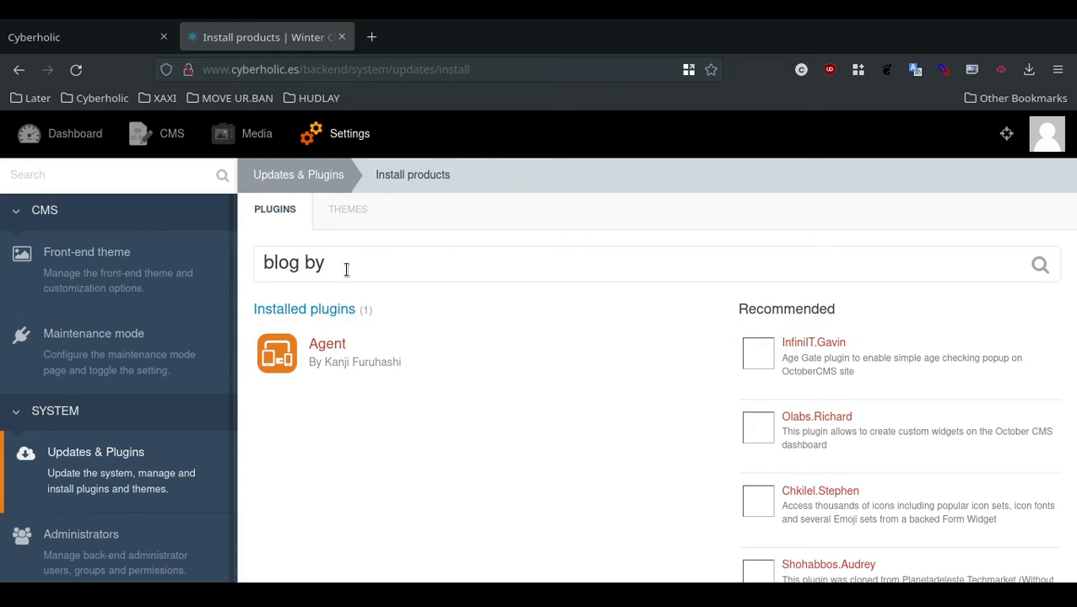
{"action": "type", "text": "winter"}
- Search the plugins for "winter" and install Blog by Winter CMS
{"action": "key", "text": "ctrl+a"}
{"action": "type", "text": "wint"}
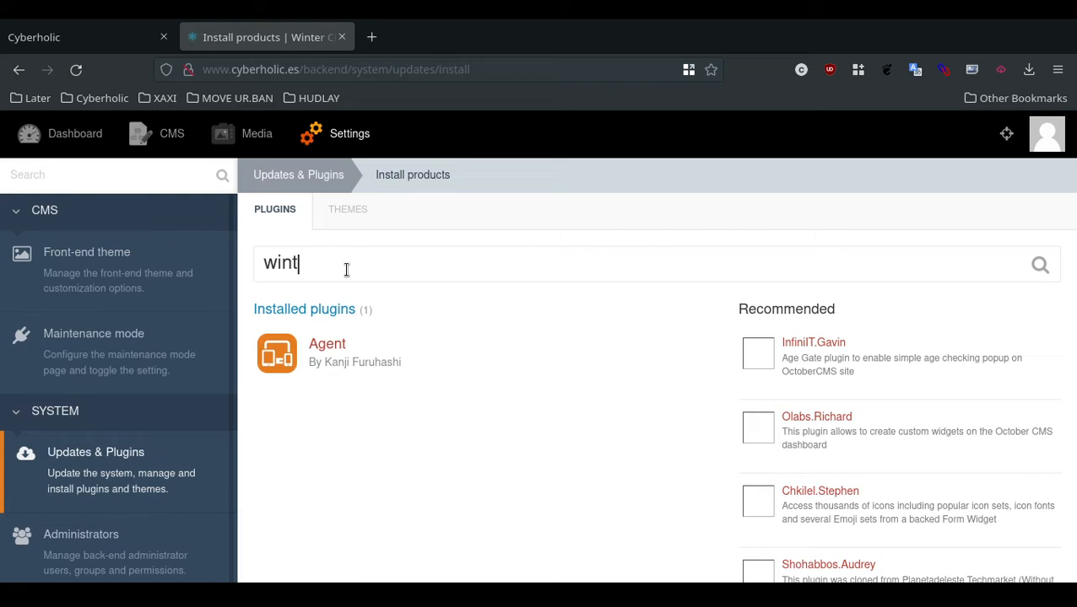
{"action": "type", "text": "er"}
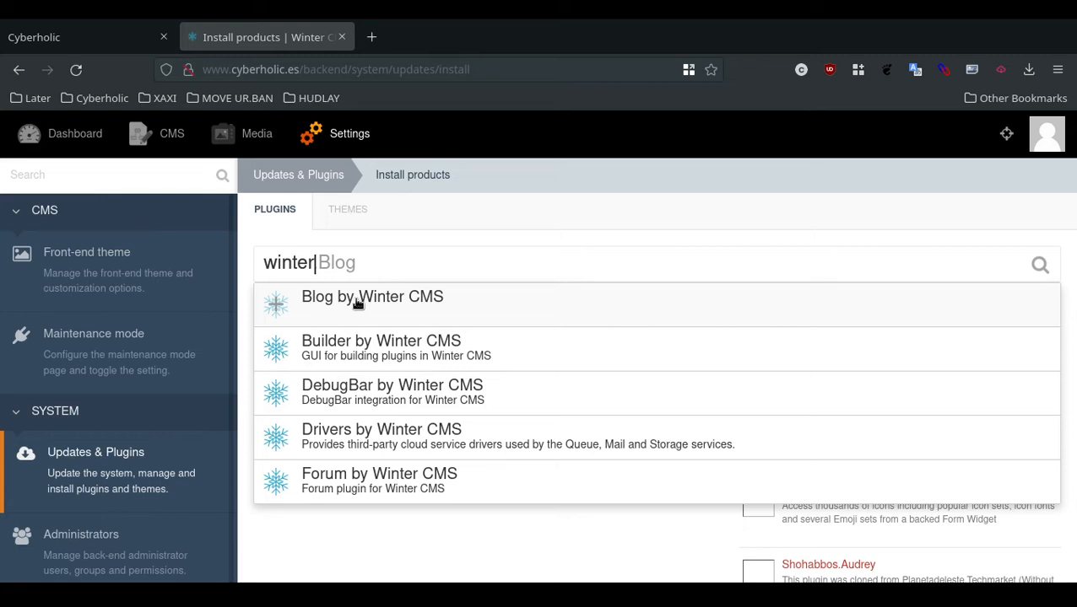
{"action": "left_click", "coordinate": [358, 304]}
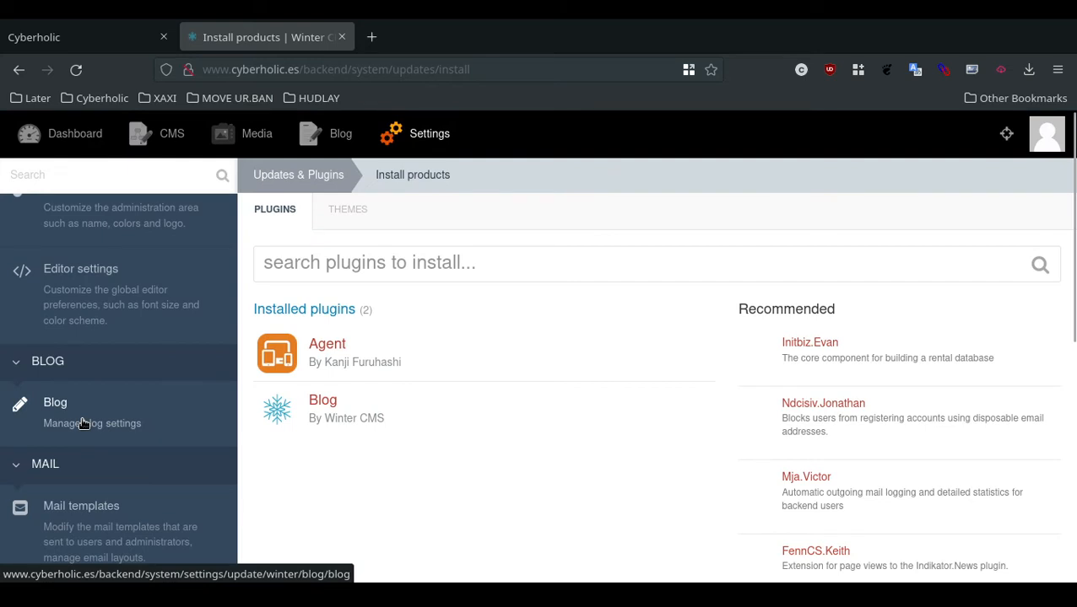
- Review the Blog plugin's general settings in the backend settings
{"action": "scroll", "coordinate": [98, 421], "scroll_direction": "down", "scroll_amount": 1}
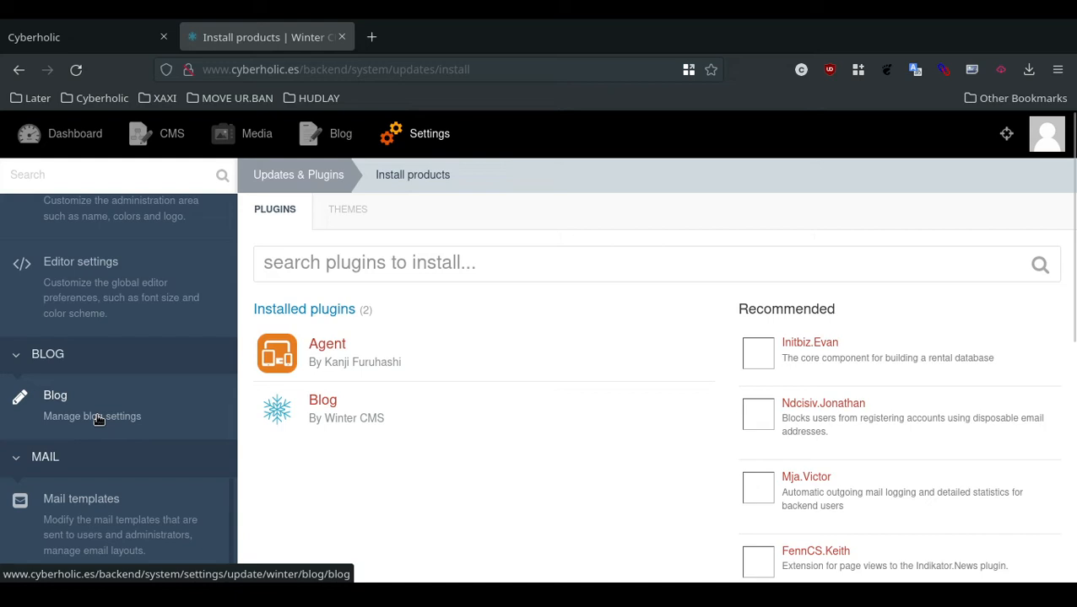
{"action": "left_click", "coordinate": [99, 419]}
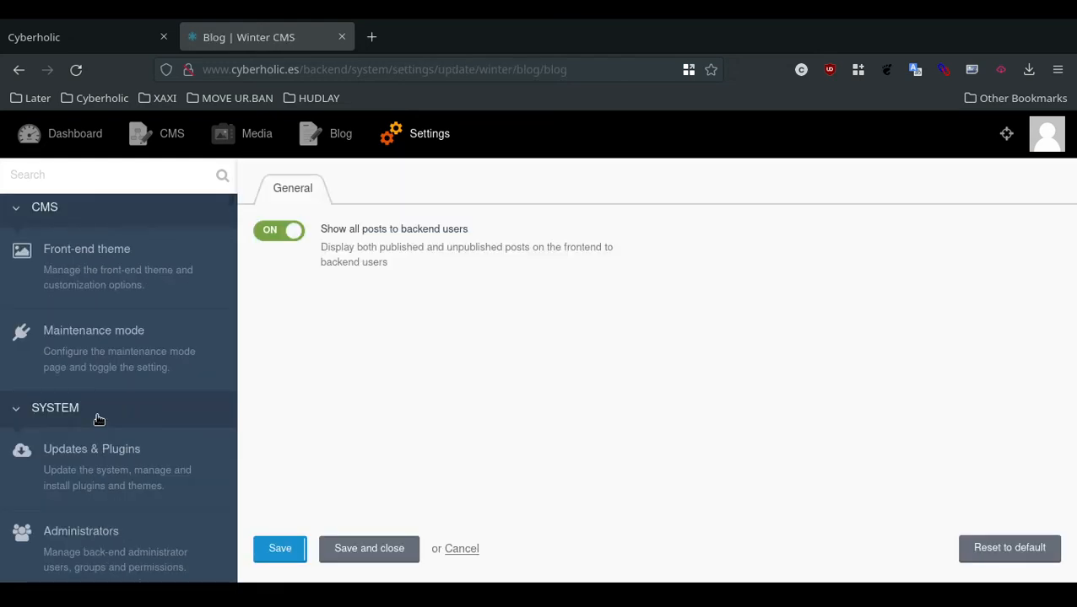
{"action": "scroll", "coordinate": [144, 422], "scroll_direction": "down", "scroll_amount": 5}
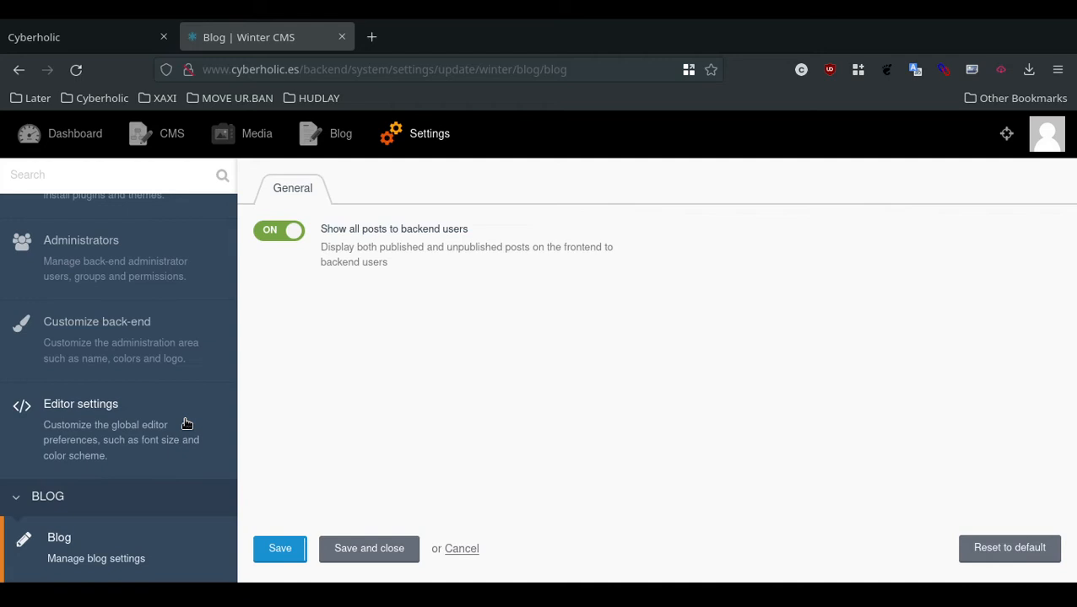
{"action": "scroll", "coordinate": [186, 423], "scroll_direction": "up", "scroll_amount": 5}
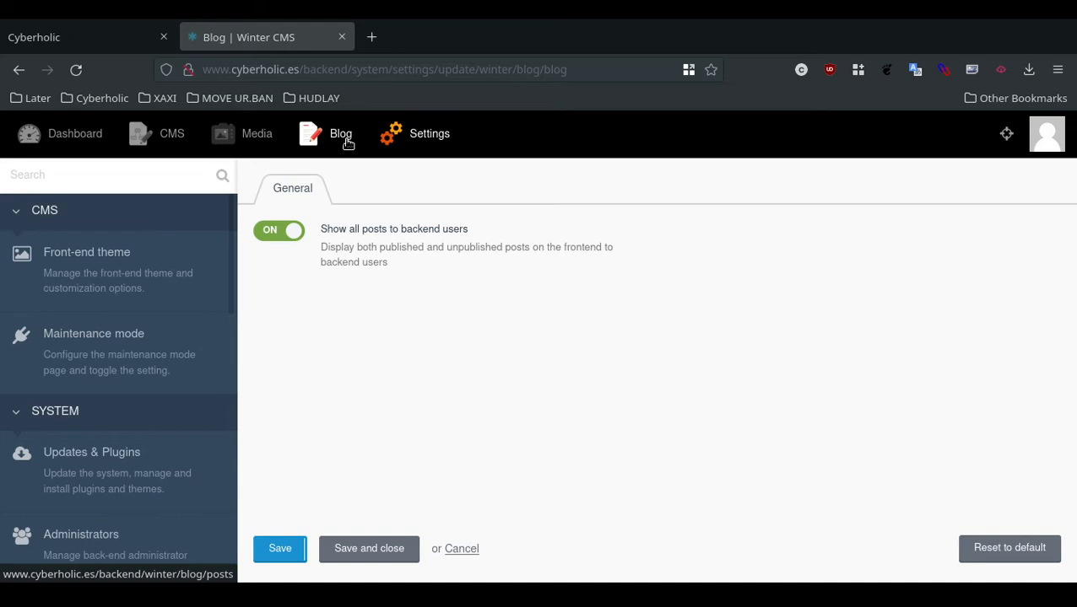
- Look over the blog's posts and categories lists, selecting the Uncategorized category
{"action": "left_click", "coordinate": [344, 139]}
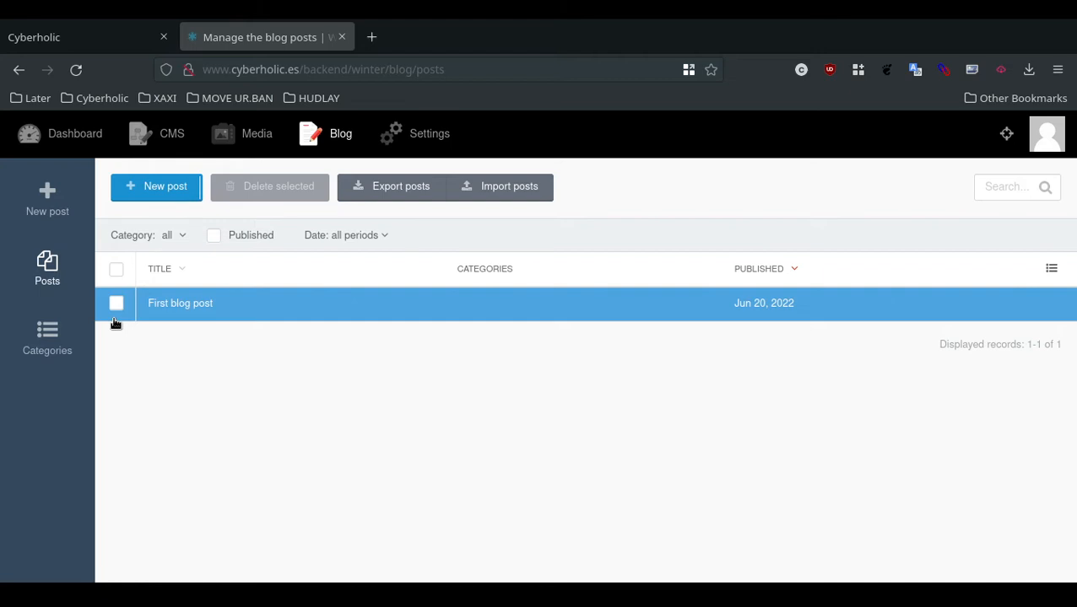
{"action": "left_click", "coordinate": [47, 337]}
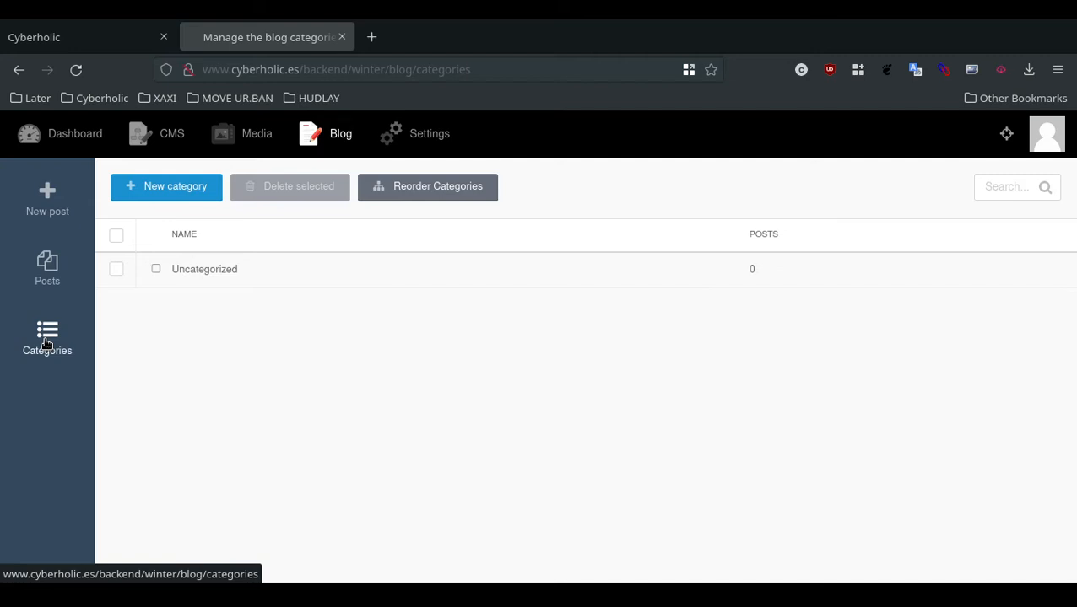
{"action": "left_click", "coordinate": [205, 276]}
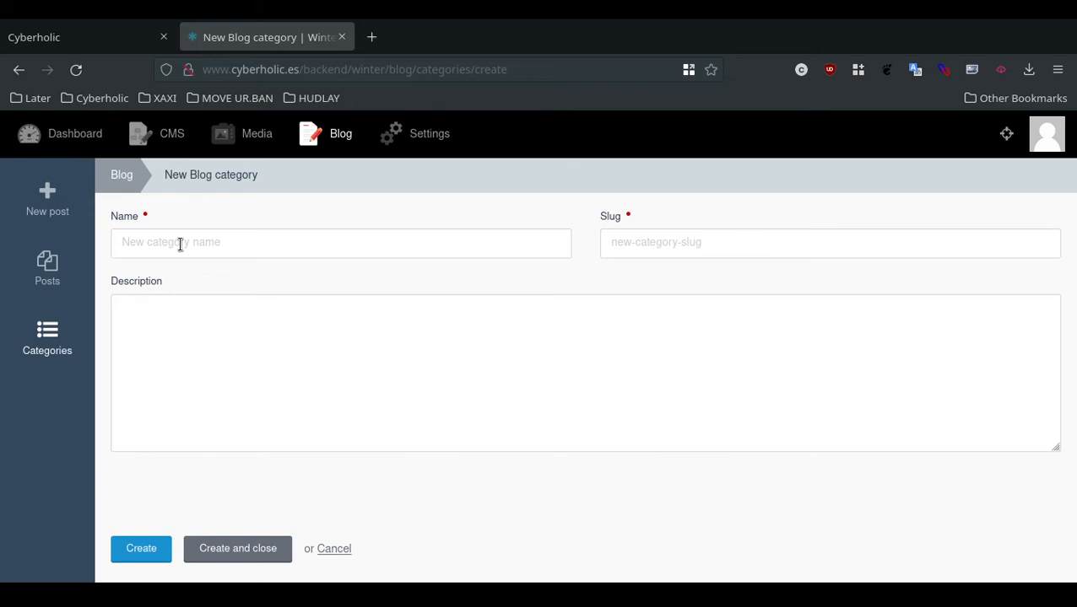
- Create a blog category named "Blog" with a description calling it Cyberholic's personal blog and main category
{"action": "left_click", "coordinate": [180, 245]}
{"action": "type", "text": "Blog"}
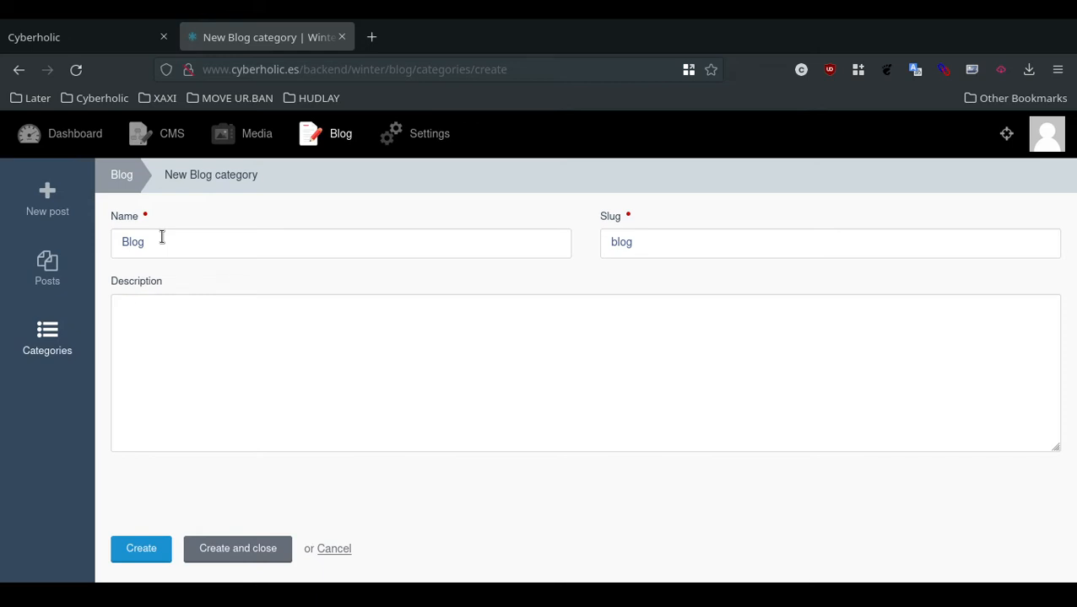
{"action": "left_click", "coordinate": [217, 331]}
{"action": "type", "text": "This is the personal blog of Cyberholic int i"}
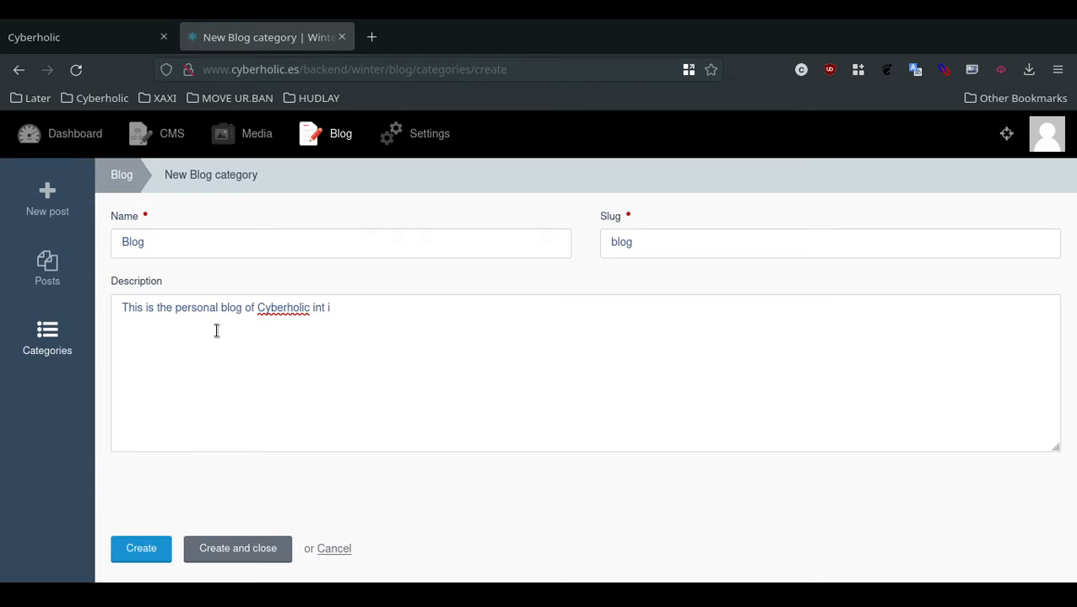
{"action": "key", "text": "BackSpace"}
{"action": "key", "text": "BackSpace"}
{"action": "key", "text": "BackSpace"}
{"action": "type", "text": "its main category."}
{"action": "left_click", "coordinate": [253, 550]}
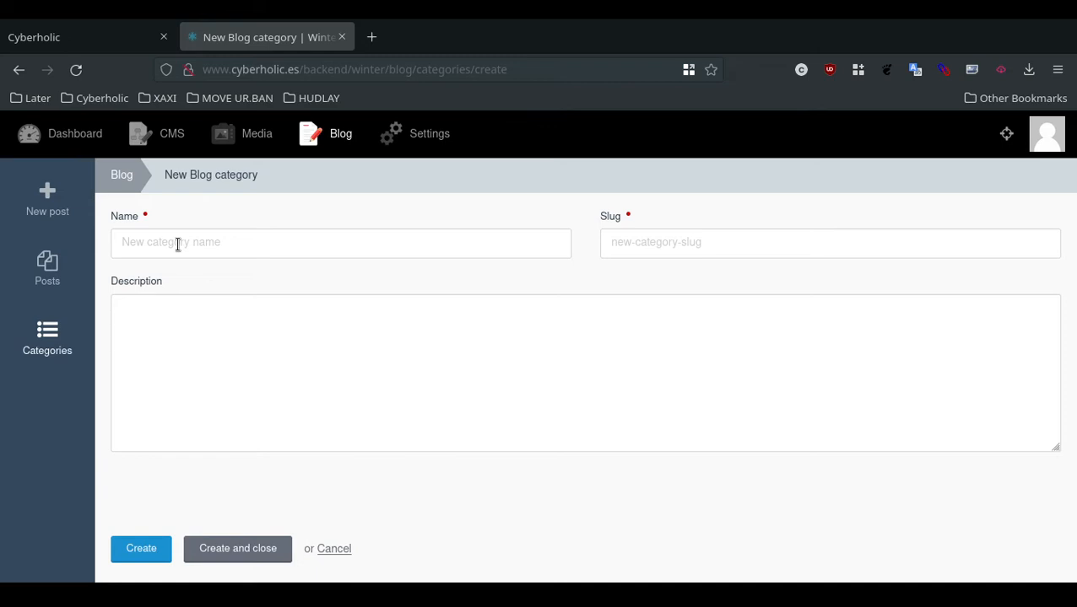
- Create a blog category named "Wallpaper" with the description "All the wallpapers that i have collected within the last 10 years."
{"action": "left_click", "coordinate": [177, 243]}
{"action": "type", "text": "Wallpaper"}
{"action": "left_click", "coordinate": [172, 297]}
{"action": "type", "text": "All the wallpapers coming f"}
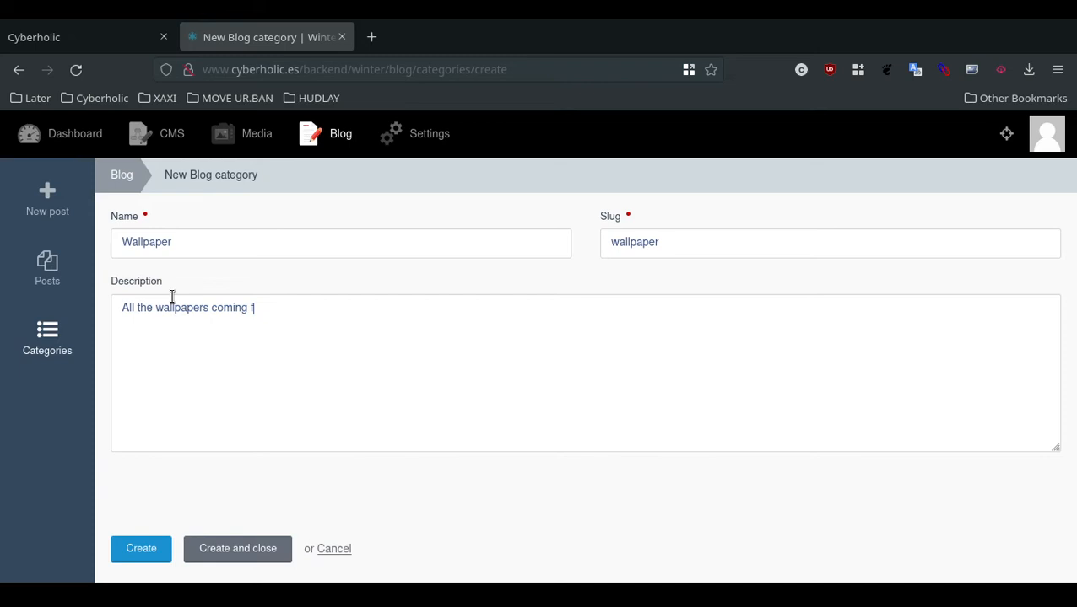
{"action": "key", "text": "BackSpace"}
{"action": "key", "text": "BackSpace"}
{"action": "key", "text": "BackSpace"}
{"action": "key", "text": "BackSpace"}
{"action": "key", "text": "BackSpace"}
{"action": "key", "text": "BackSpace"}
{"action": "key", "text": "BackSpace"}
{"action": "key", "text": "BackSpace"}
{"action": "type", "text": "that i have colle"}
{"action": "type", "text": "cted within the last 10 years."}
{"action": "key", "text": "ctrl+Return"}
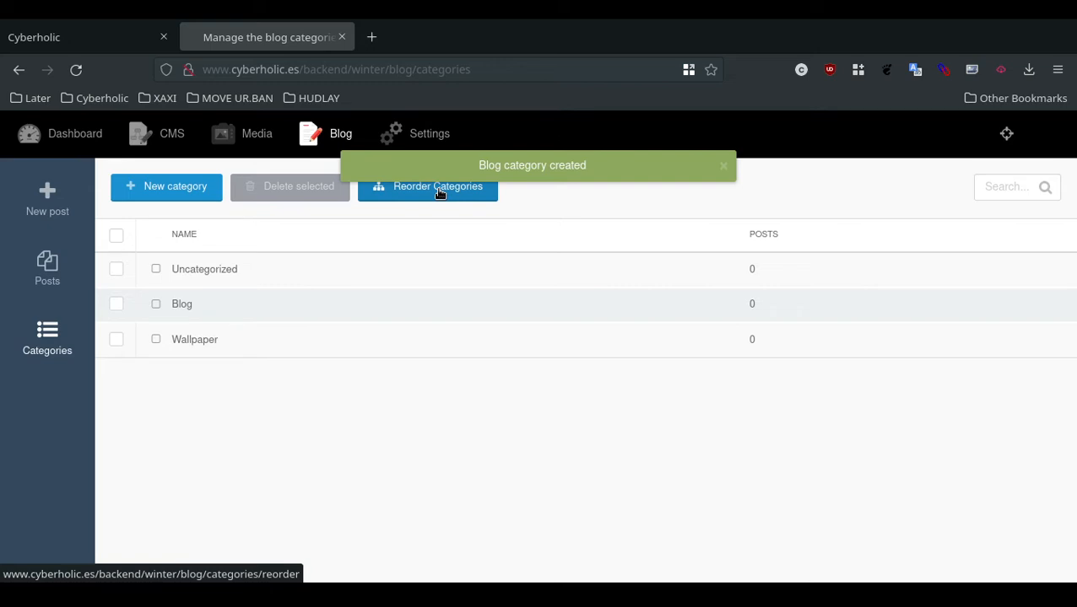
- Reorder the blog categories to nest Wallpaper under Blog
{"action": "left_click", "coordinate": [439, 187]}
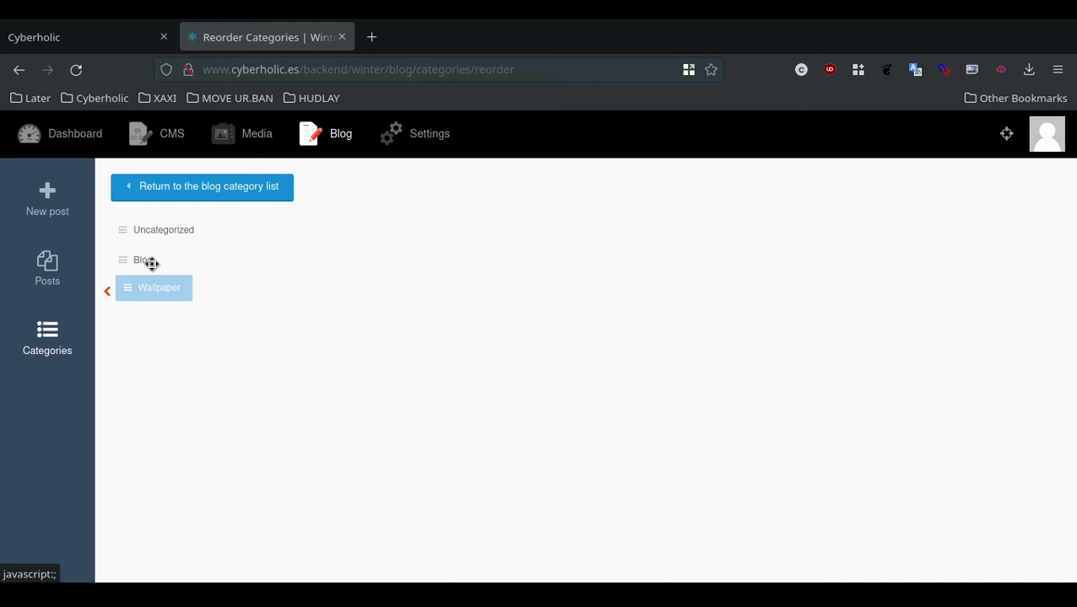
{"action": "left_click_drag", "start_coordinate": [152, 264], "coordinate": [142, 262]}
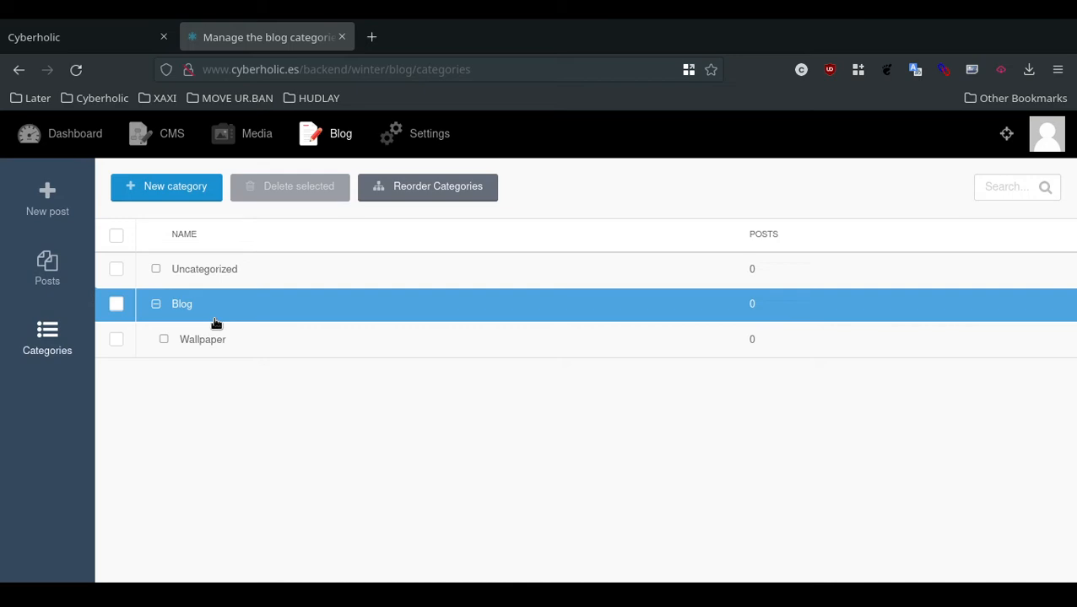
{"action": "left_click", "coordinate": [177, 306]}
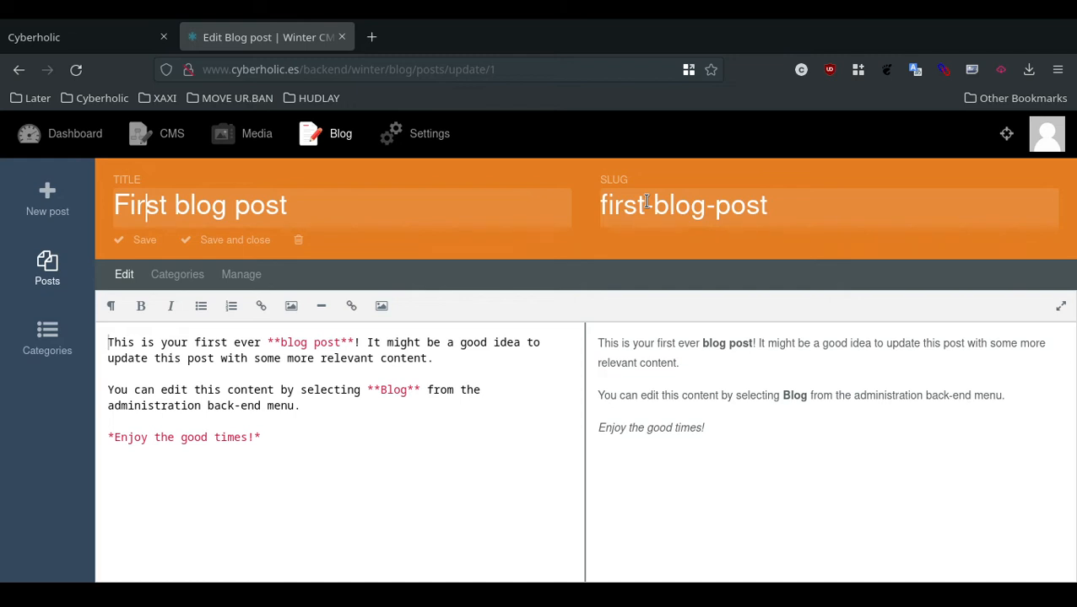
- Review the slug, publishing settings and excerpt of the "First blog post" entry
{"action": "left_click", "coordinate": [647, 203]}
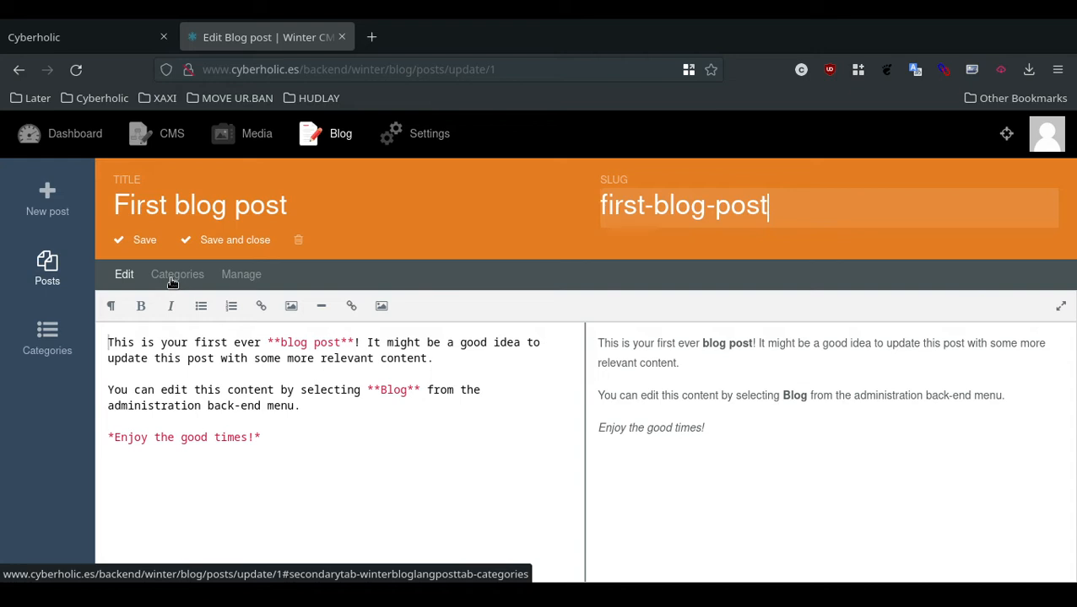
{"action": "left_click", "coordinate": [241, 274]}
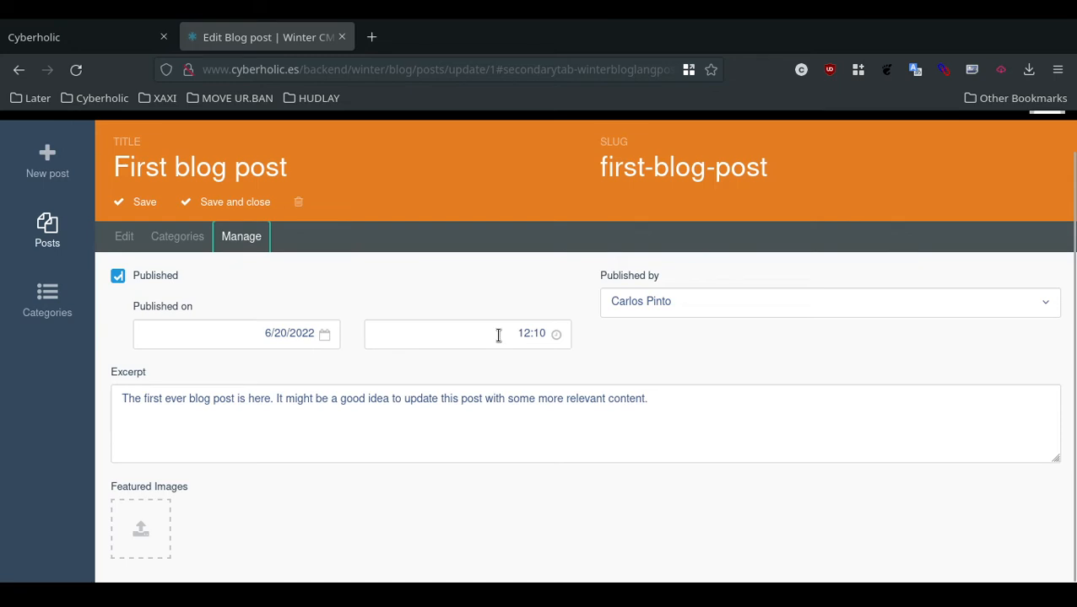
{"action": "triple_click", "coordinate": [385, 399]}
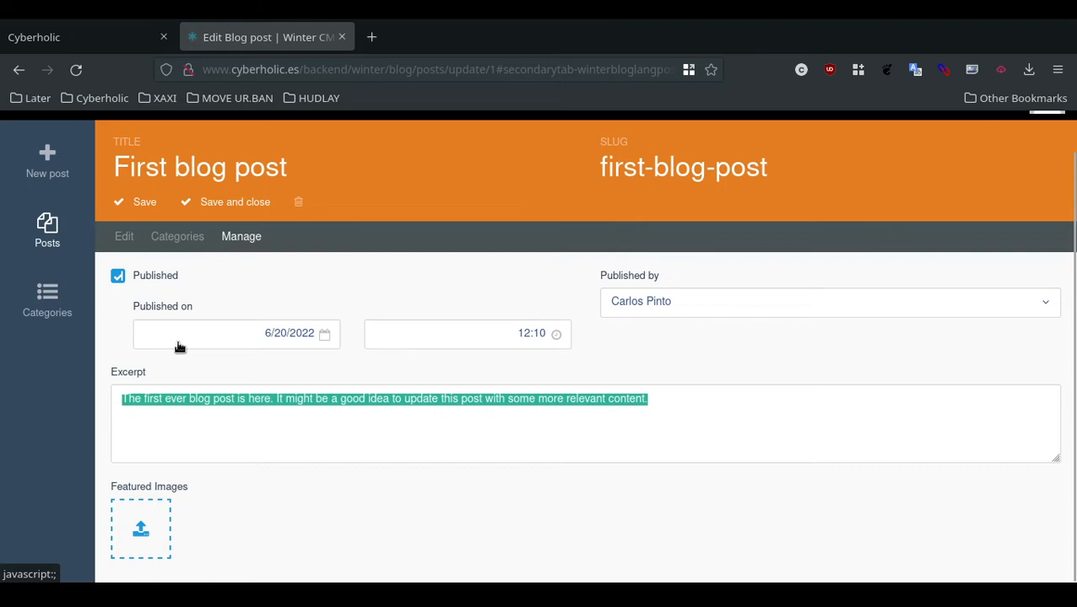
{"action": "left_click", "coordinate": [123, 239]}
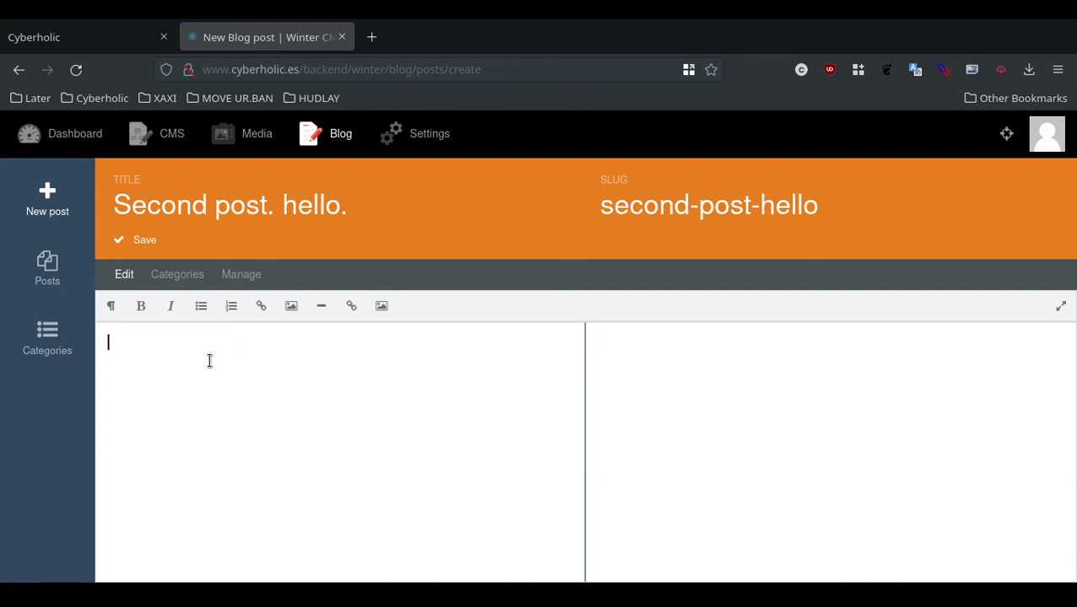
- Write "This is just some brown fox jumping over the fence." as the content of the "Second post. hello." post, then save and close it
{"action": "type", "text": "This is just some"}
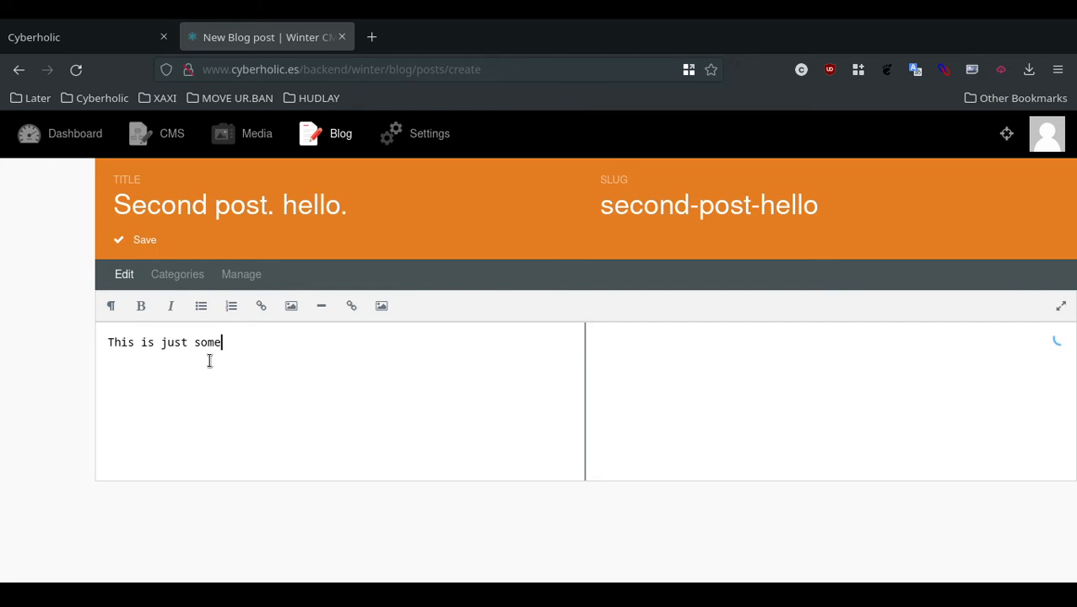
{"action": "type", "text": "brown fox j"}
{"action": "key", "text": "ctrl+s"}
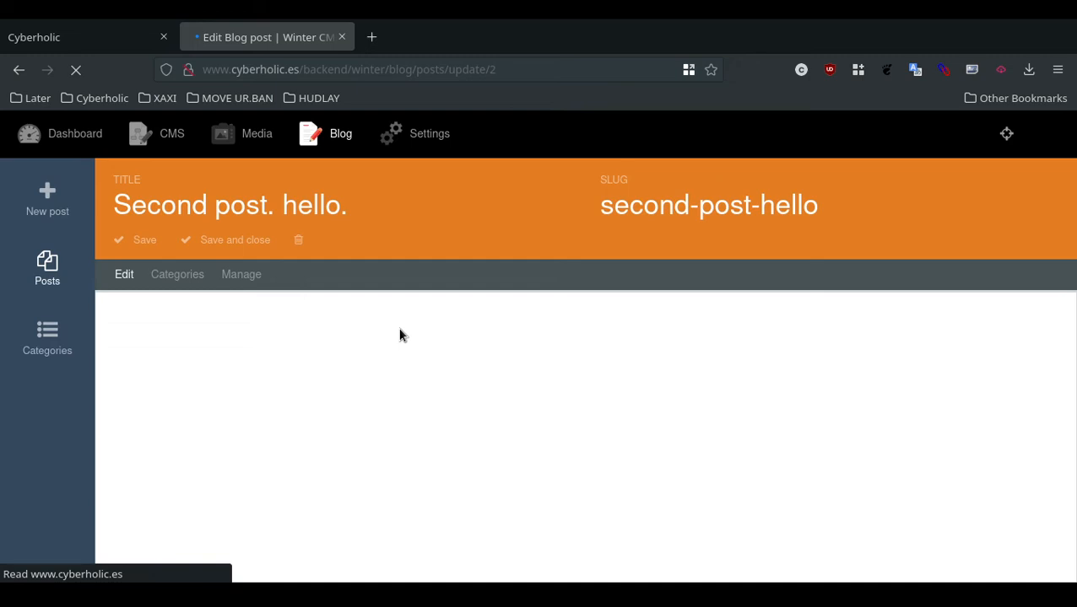
{"action": "left_click", "coordinate": [236, 241]}
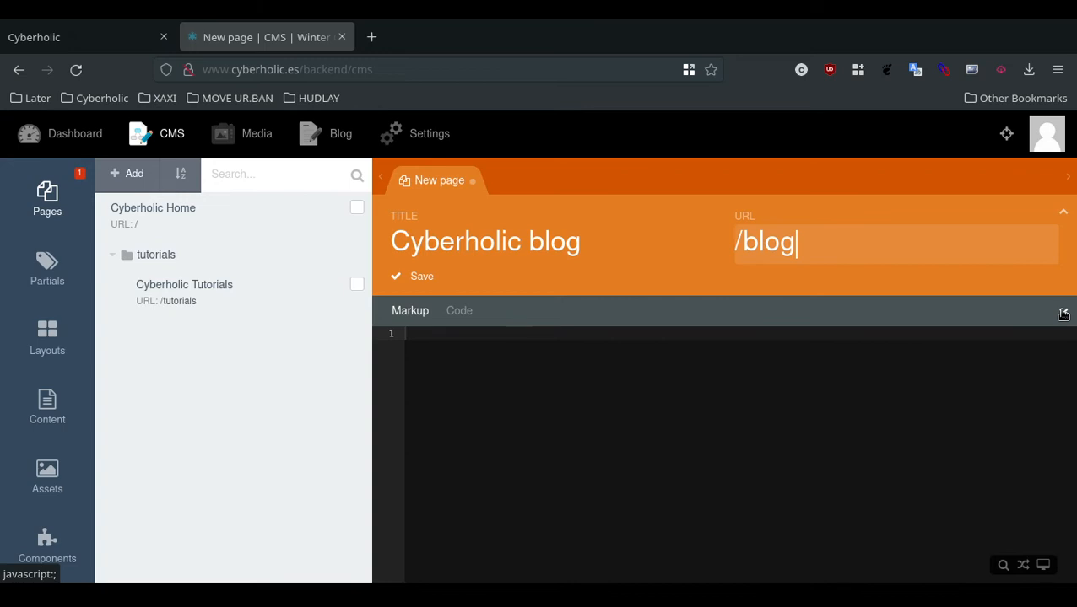
- Add the placeholder markup "<br><br> hello" to the new "Cyberholic blog" page at /blog
{"action": "left_click", "coordinate": [1063, 313]}
{"action": "left_click_drag", "start_coordinate": [423, 371], "coordinate": [522, 375]}
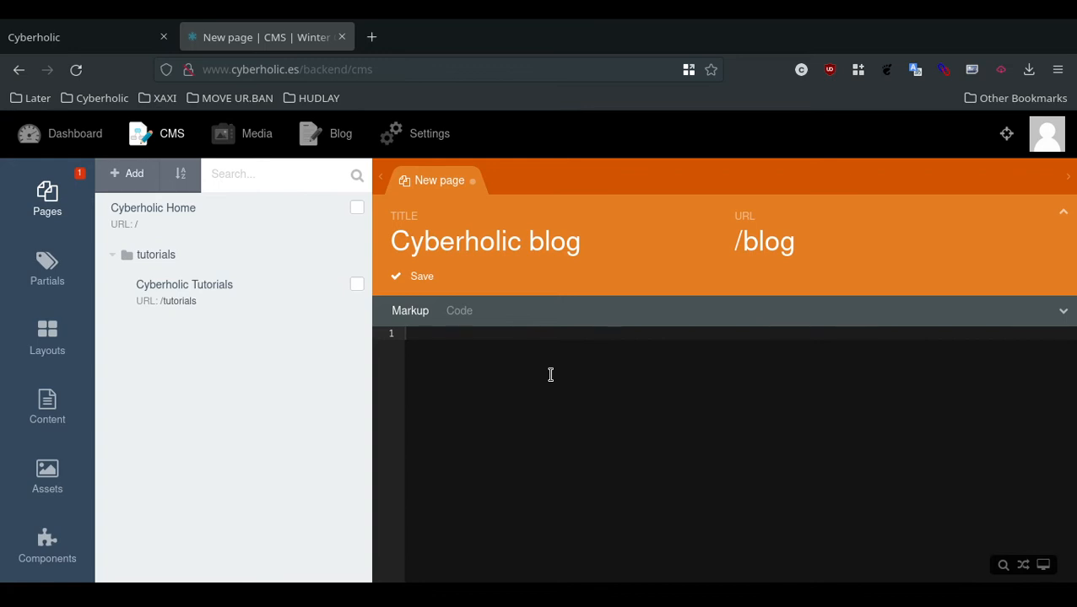
{"action": "type", "text": "<br><br> hello"}
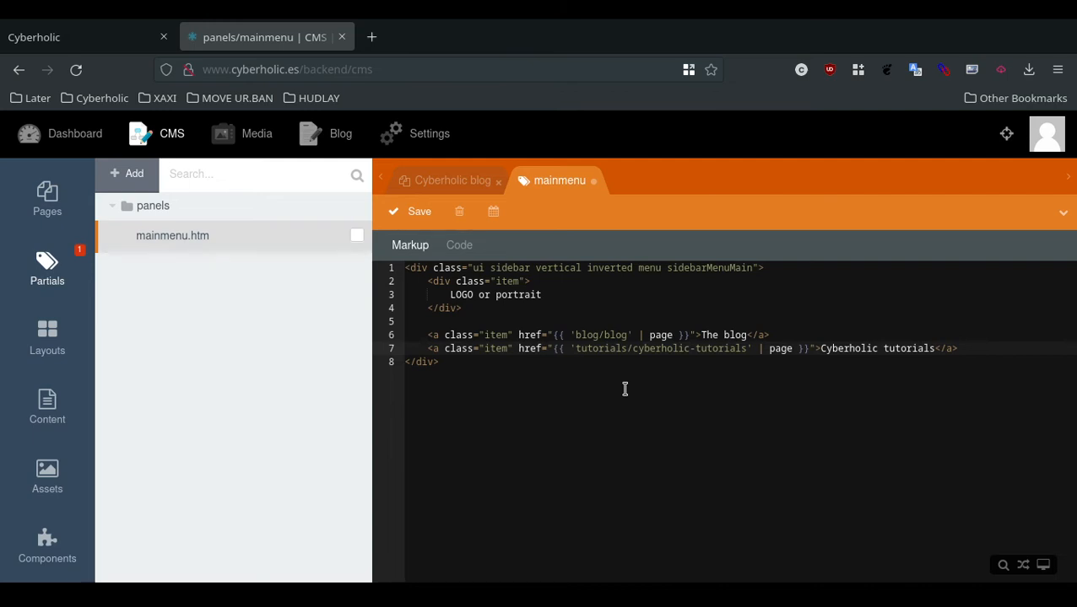
- Extend the "LOGO or portrait" placeholder text in the mainmenu partial and check the /blog page on the site
{"action": "left_click", "coordinate": [550, 293]}
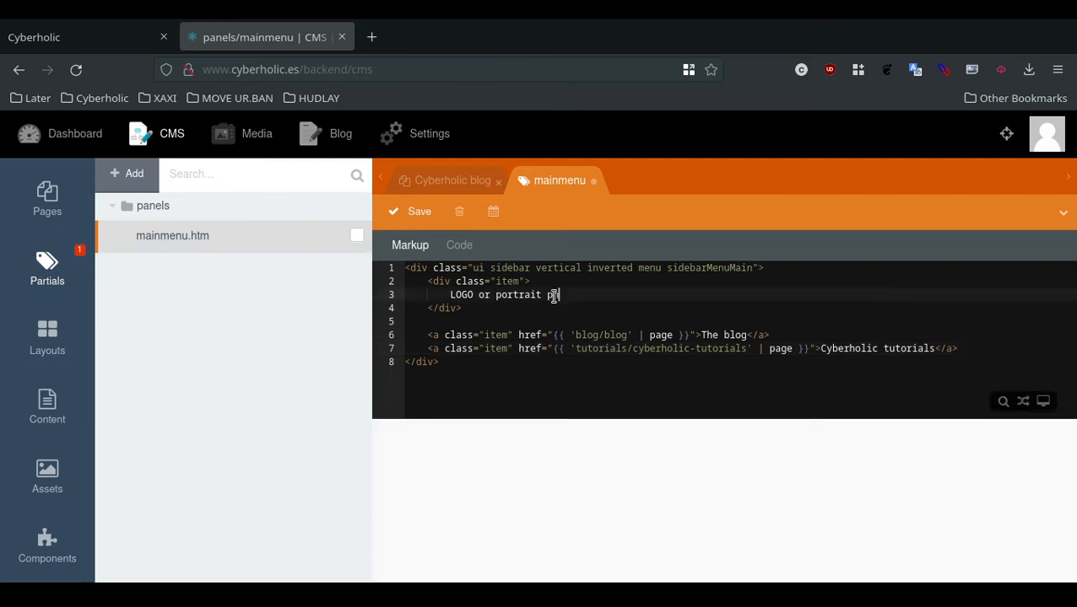
{"action": "type", "text": "pho"}
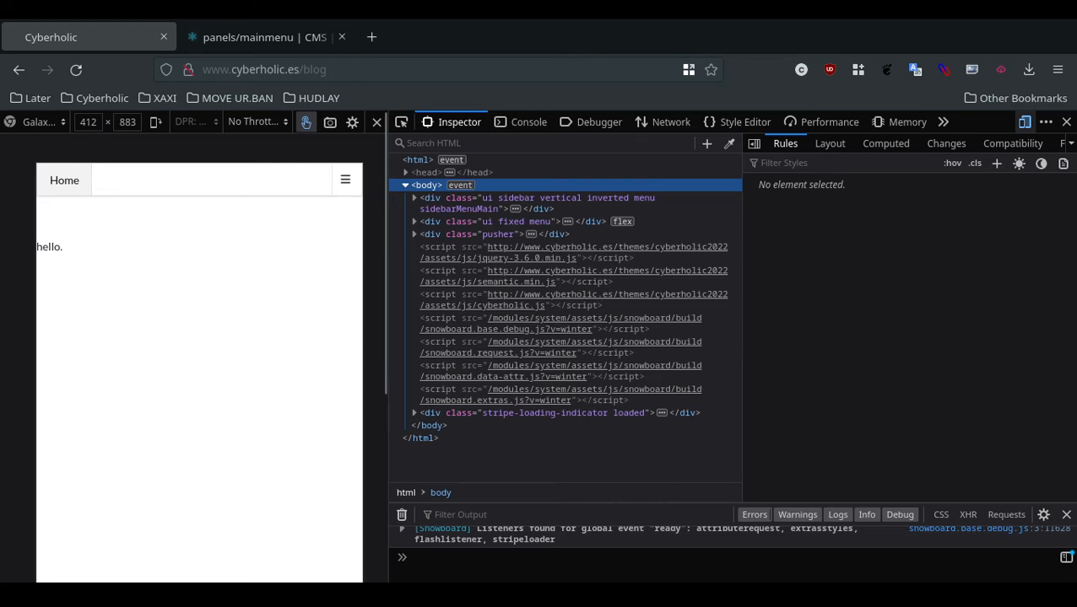
{"action": "key", "text": "ctrl+Tab"}
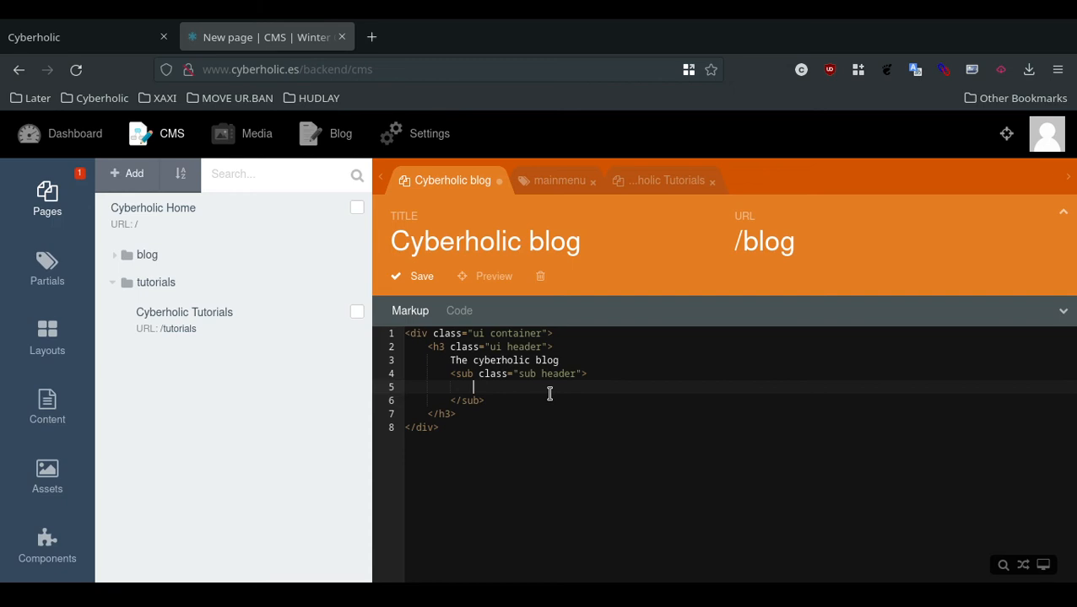
- Write the blog page's sub header "Blogging since 2000 there has been quite some stuff acumulated." and add blank lines below the container
{"action": "type", "text": "Blogging since 2000 there has been quite"}
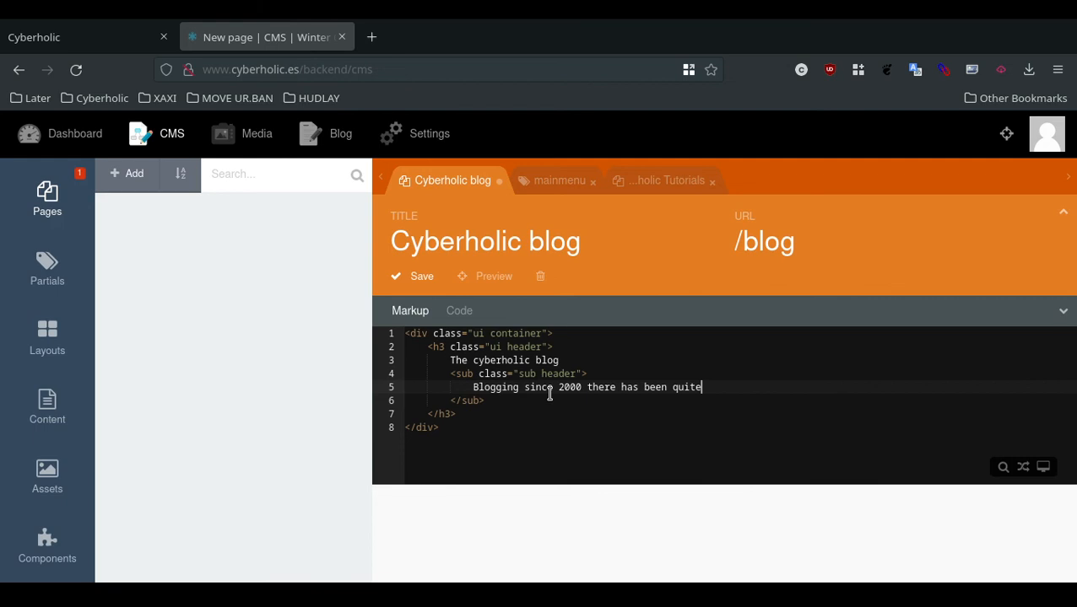
{"action": "type", "text": "some stuff acumulated"}
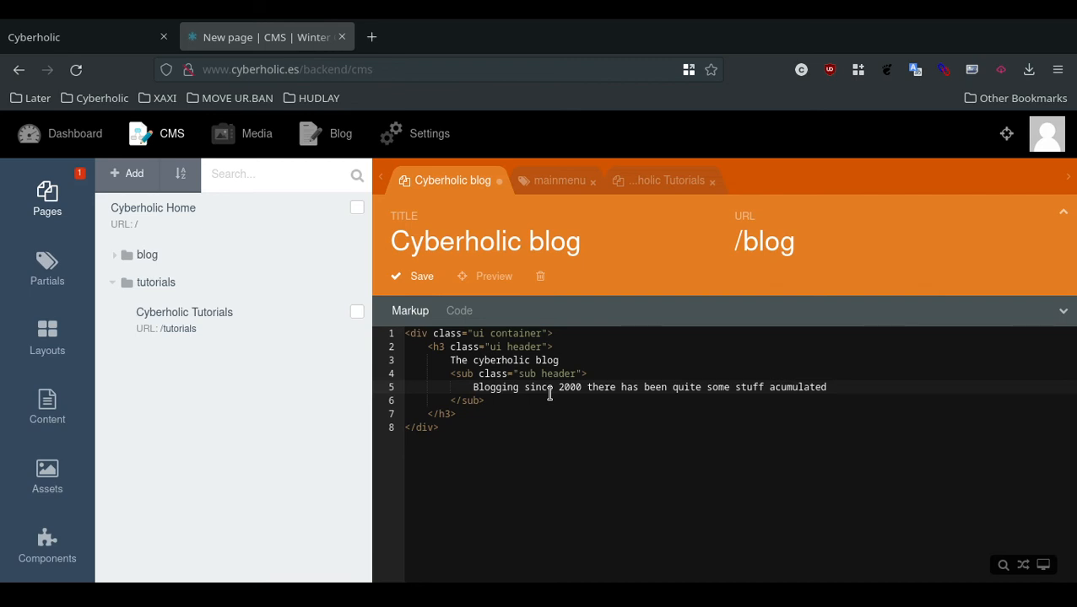
{"action": "key", "text": "Return"}
{"action": "key", "text": "Return"}
- Insert the Blog plugin's Post List component below the container on the Cyberholic blog page and open its post order options
{"action": "left_click", "coordinate": [47, 544]}
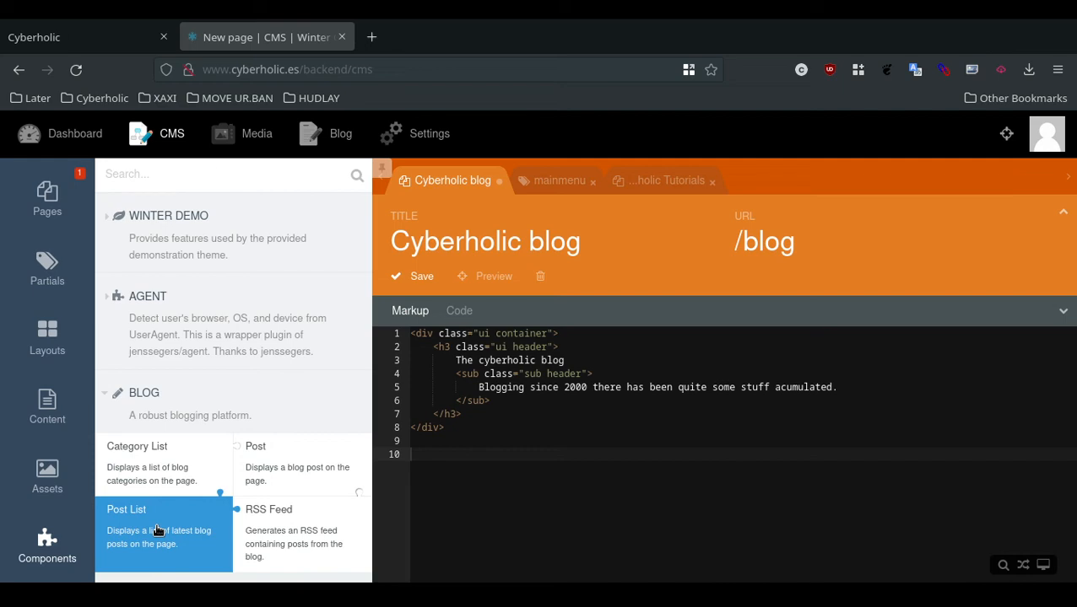
{"action": "left_click", "coordinate": [157, 529]}
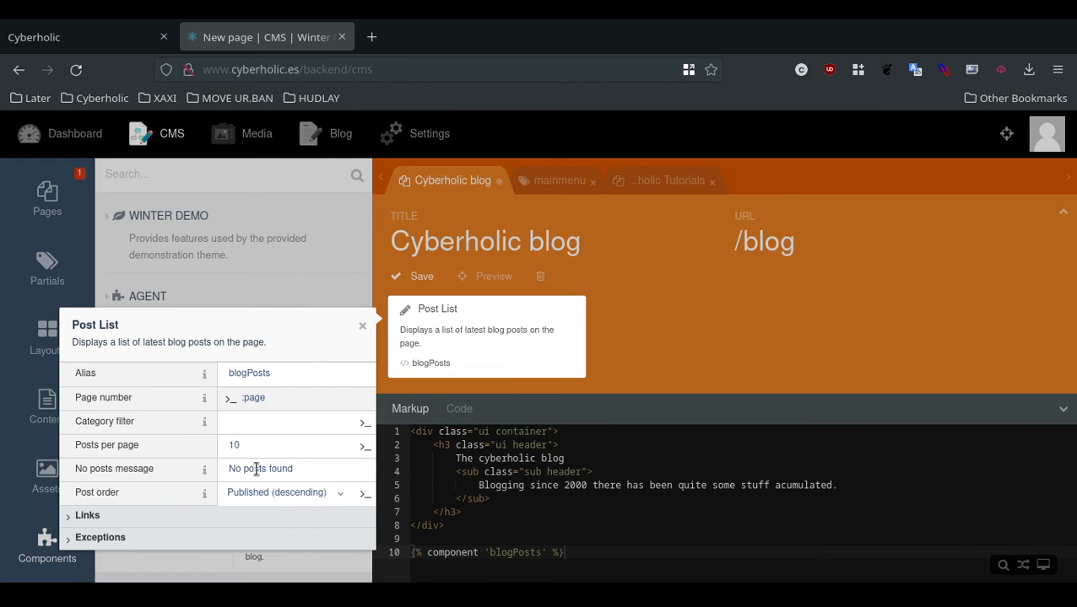
{"action": "left_click", "coordinate": [287, 493]}
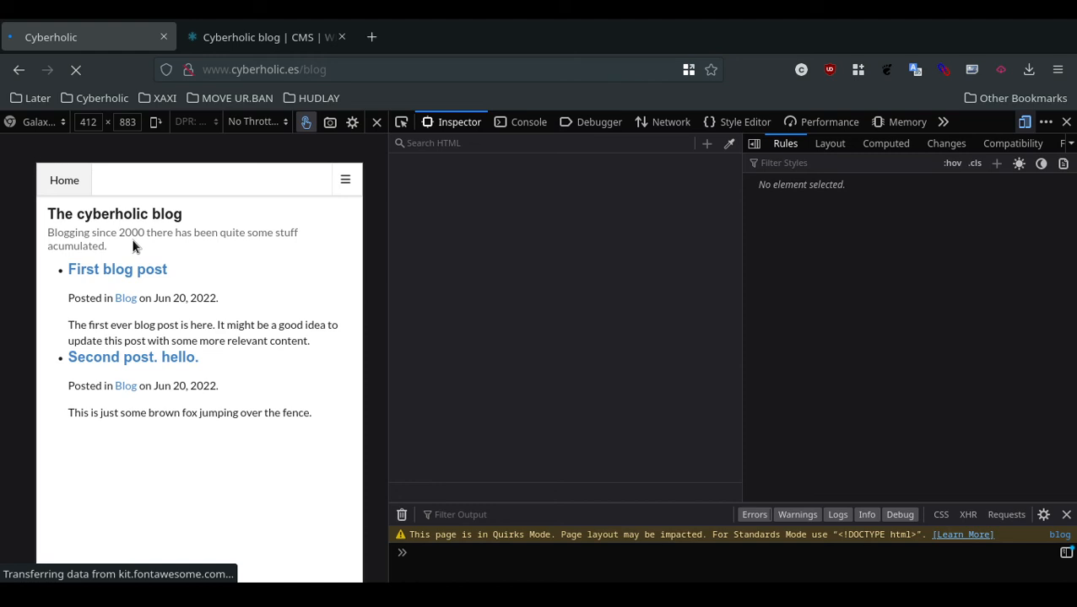
- Expand the blogPosts component tag into its full markup in the page and examine the post loop and pagination code
{"action": "key", "text": "ctrl+Tab"}
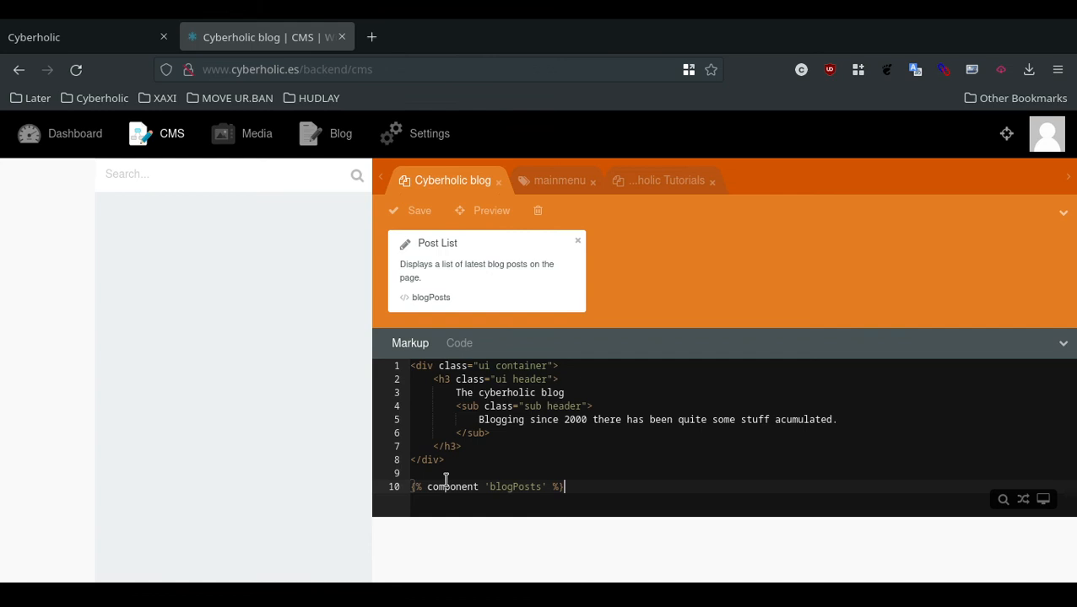
{"action": "left_click", "coordinate": [446, 483]}
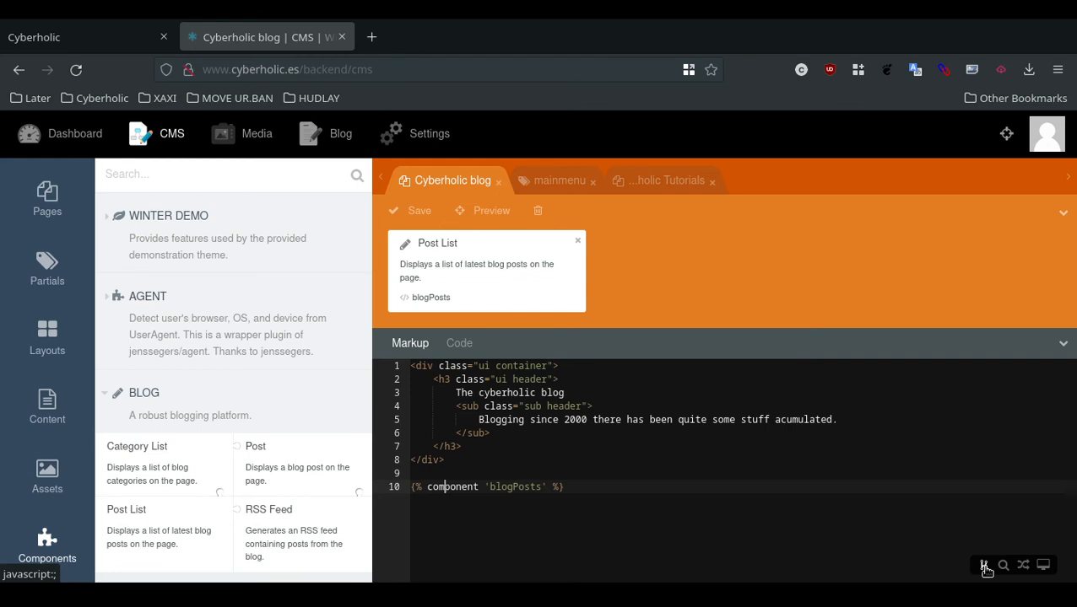
{"action": "left_click", "coordinate": [983, 566]}
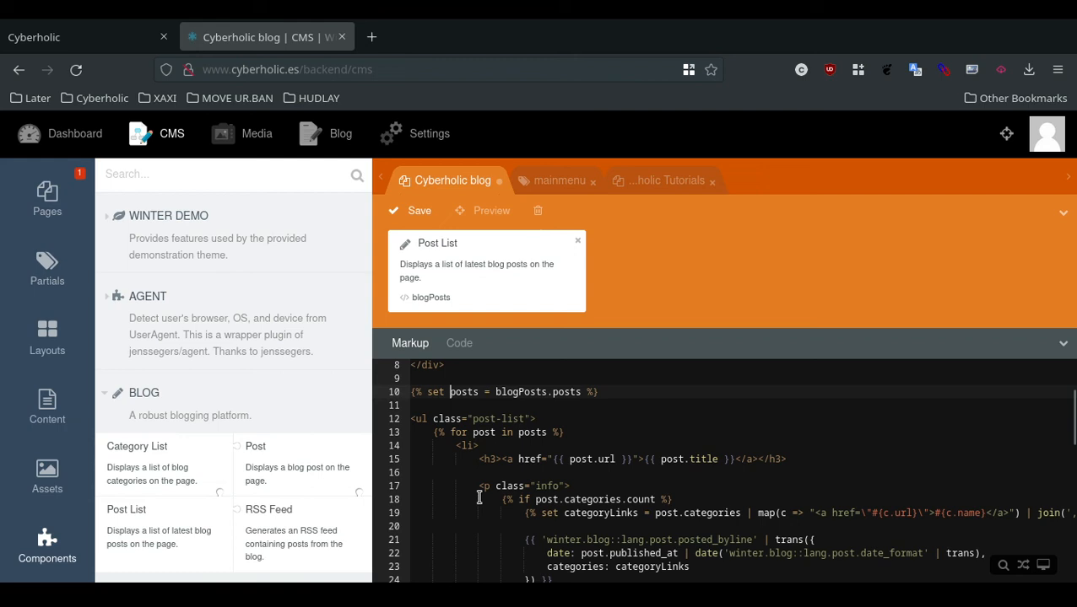
{"action": "scroll", "coordinate": [504, 480], "scroll_direction": "down", "scroll_amount": 7}
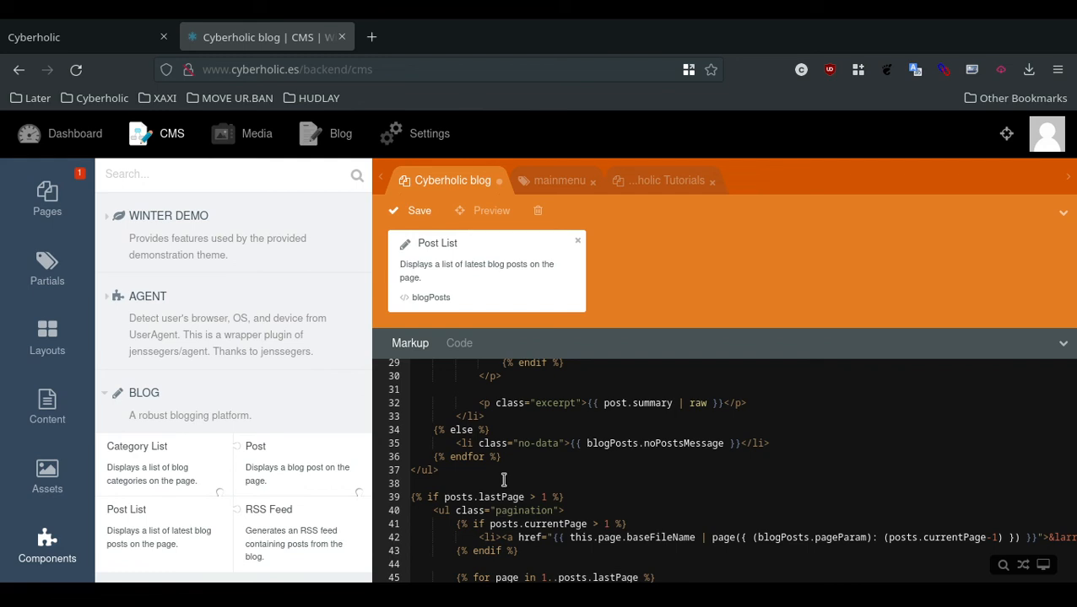
{"action": "scroll", "coordinate": [506, 439], "scroll_direction": "up", "scroll_amount": 7}
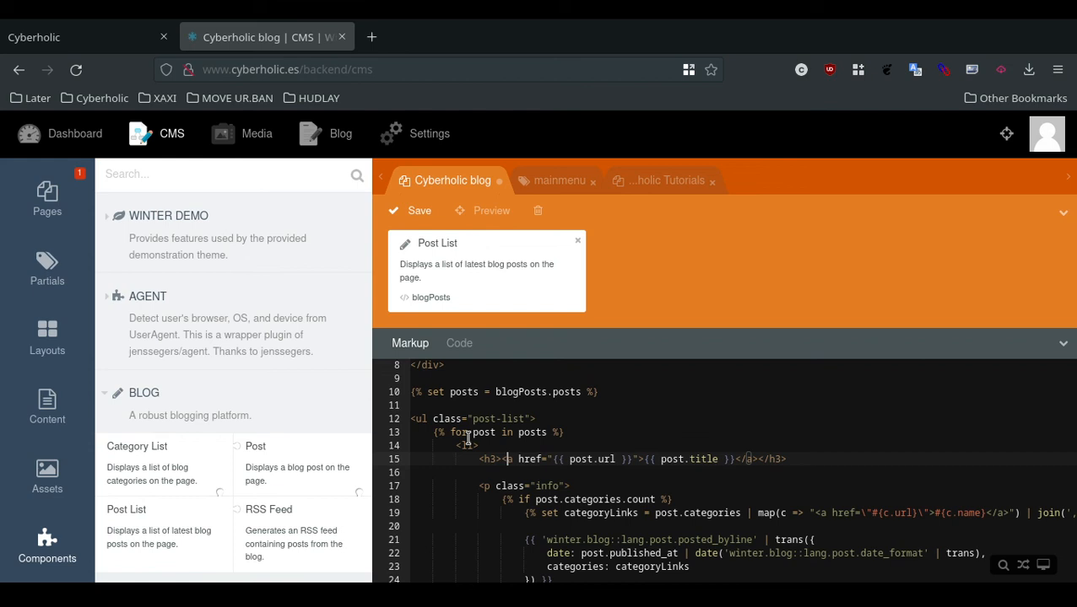
- Insert "XXXXX" before the post title link in the h3 heading, check it on the /blog page and save
{"action": "type", "text": "XXXXX"}
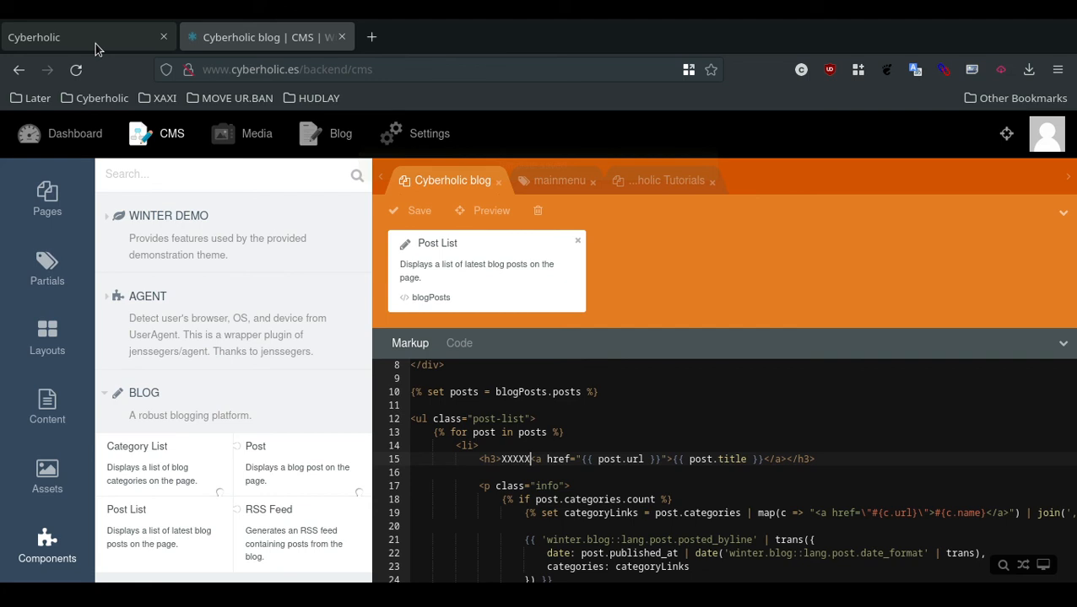
{"action": "left_click", "coordinate": [96, 44]}
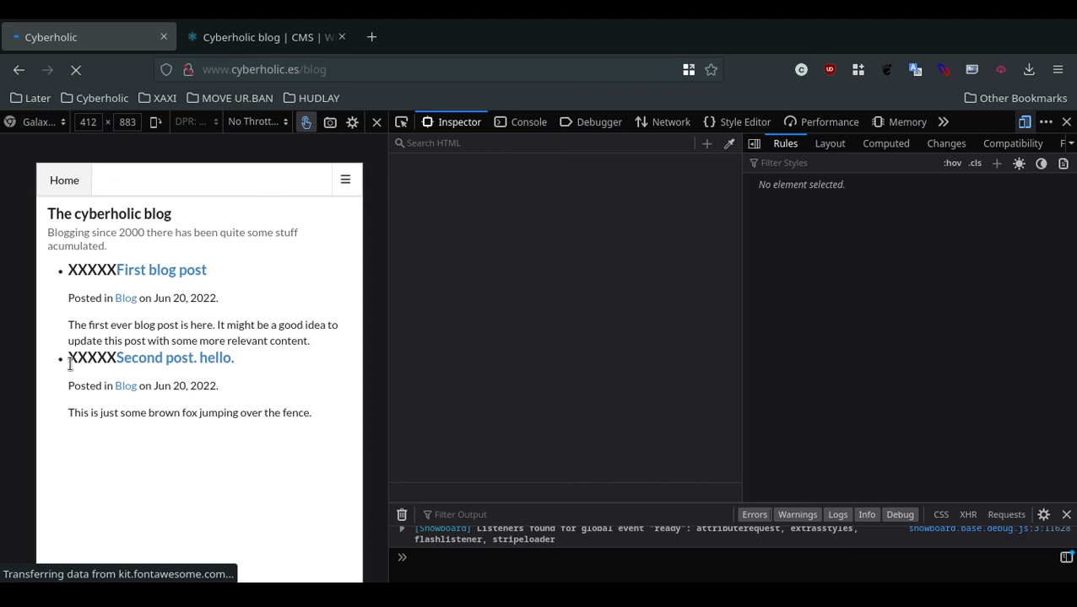
{"action": "key", "text": "ctrl+Tab"}
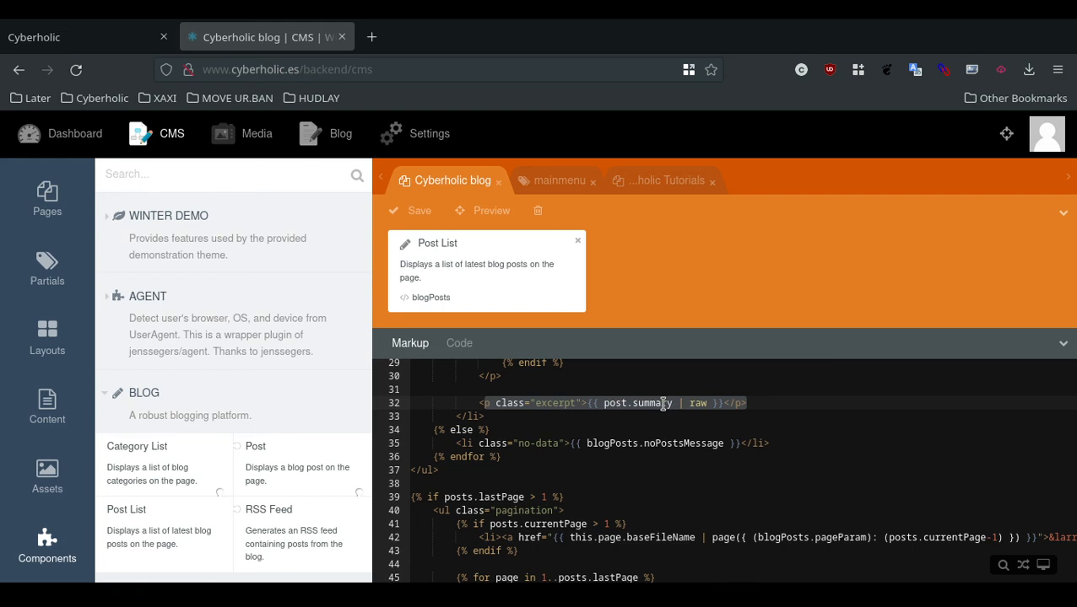
{"action": "key", "text": "ctrl+s"}
- Review the blog's post import page with its CSV upload and column matching, then return to the site's blog page
{"action": "left_click", "coordinate": [341, 137]}
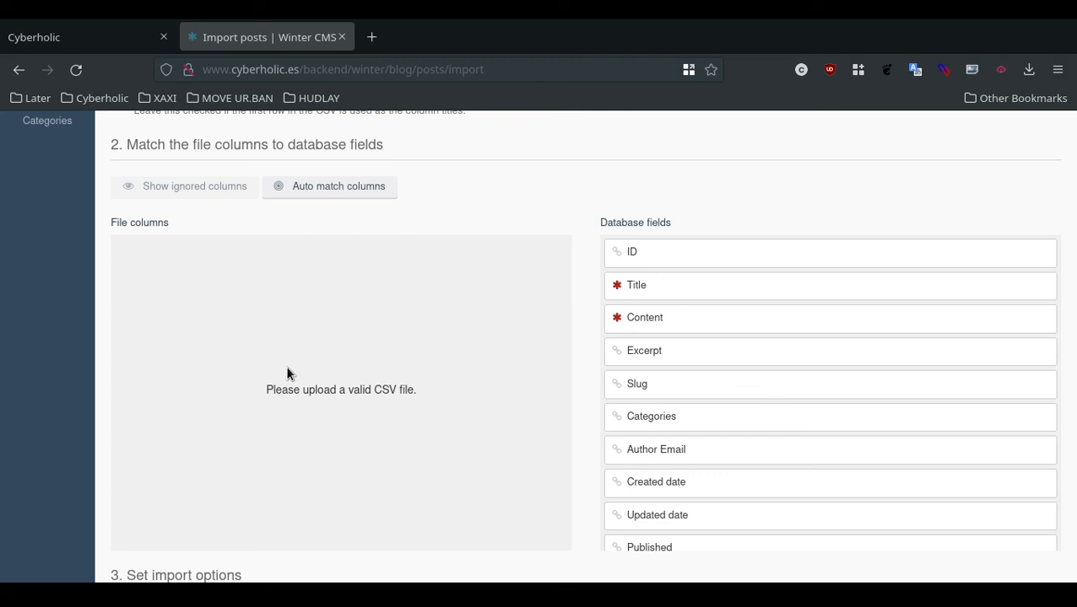
{"action": "scroll", "coordinate": [588, 257], "scroll_direction": "up", "scroll_amount": 3}
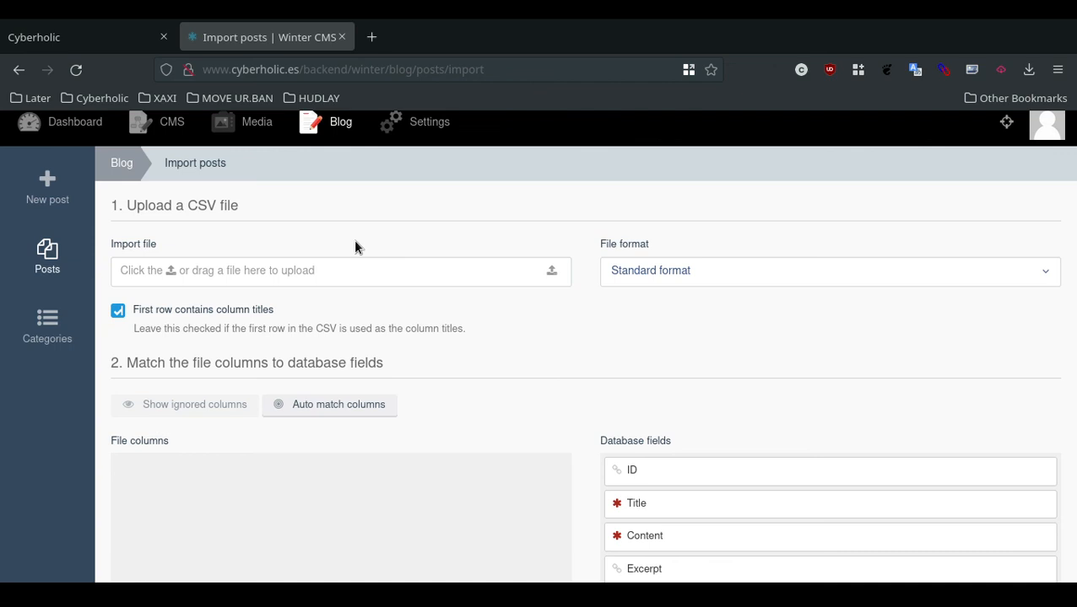
{"action": "key", "text": "ctrl+Page_Up"}
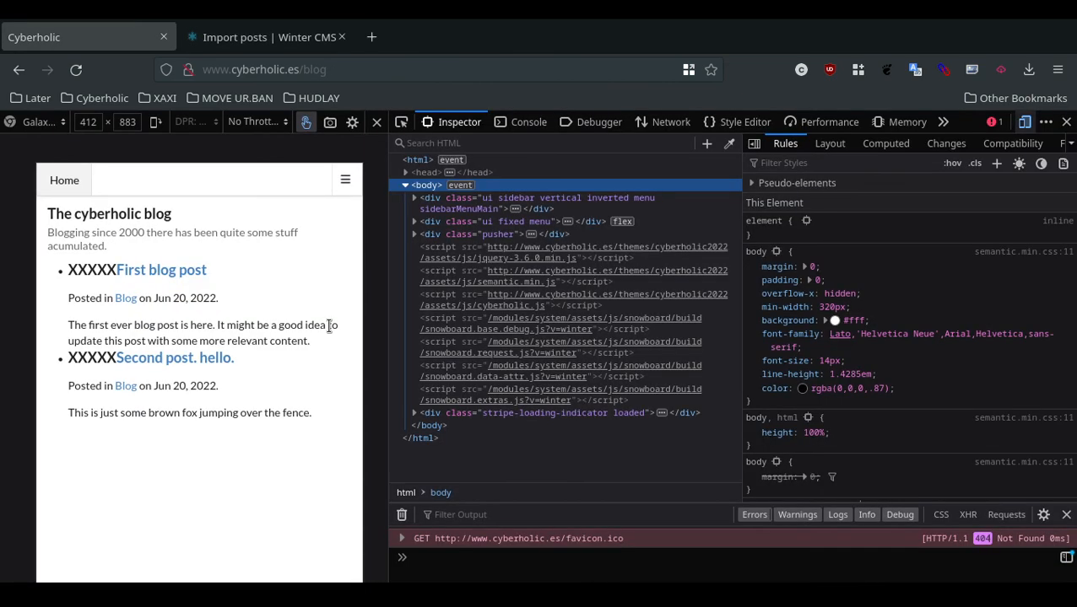